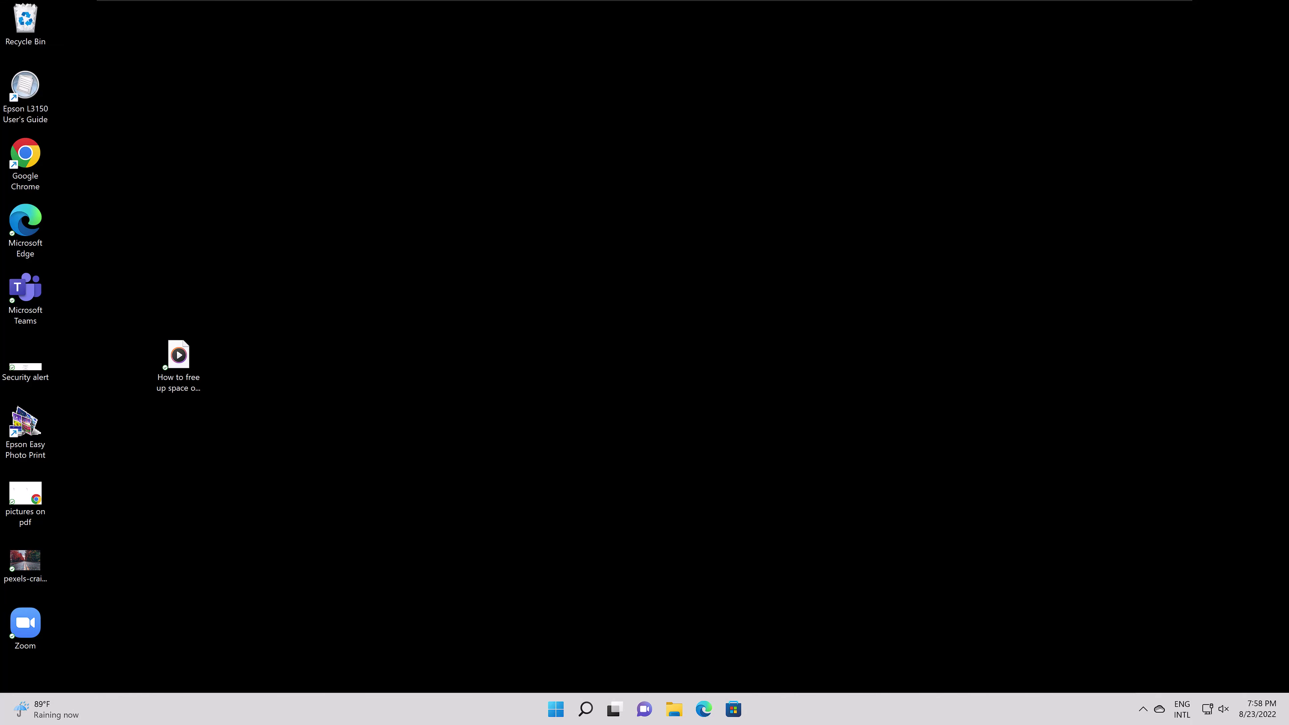
Step: Launch Google Chrome from the Windows desktop
click(187, 210)
click(44, 161)
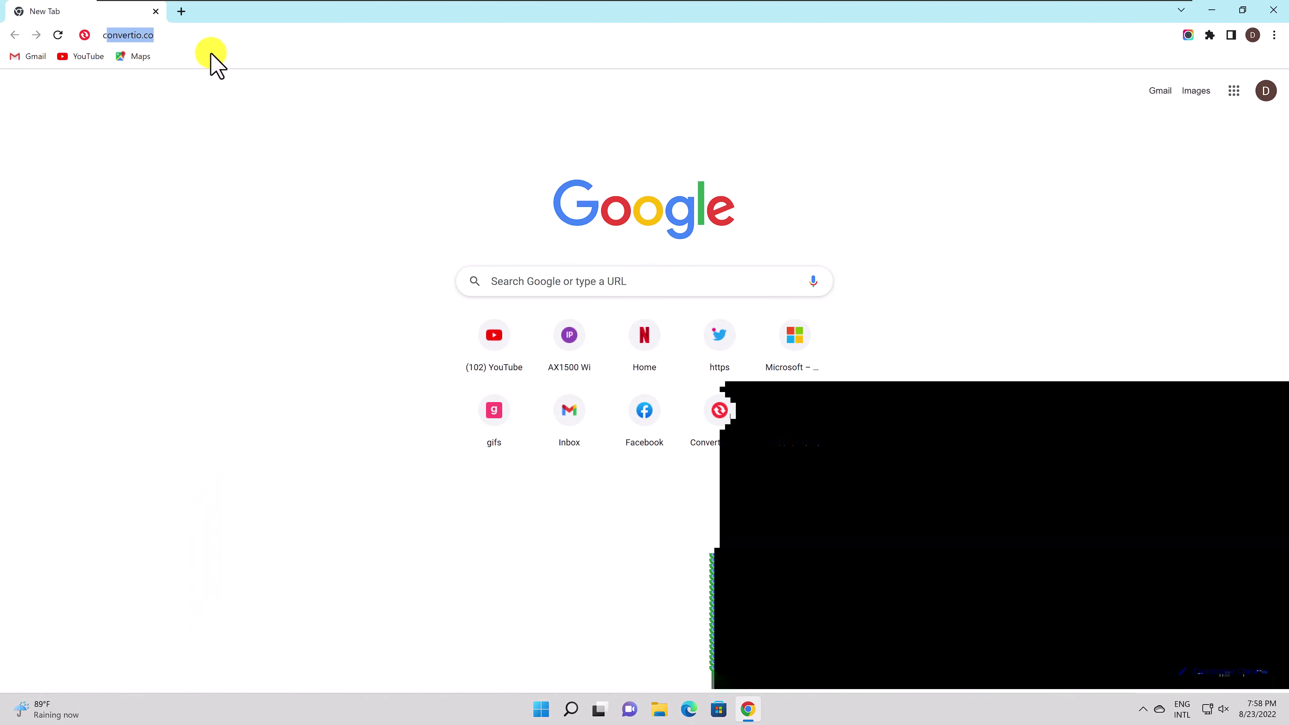
Step: Go to canva.com and dismiss the YouTube site notification
text(anva.com)
key(Return)
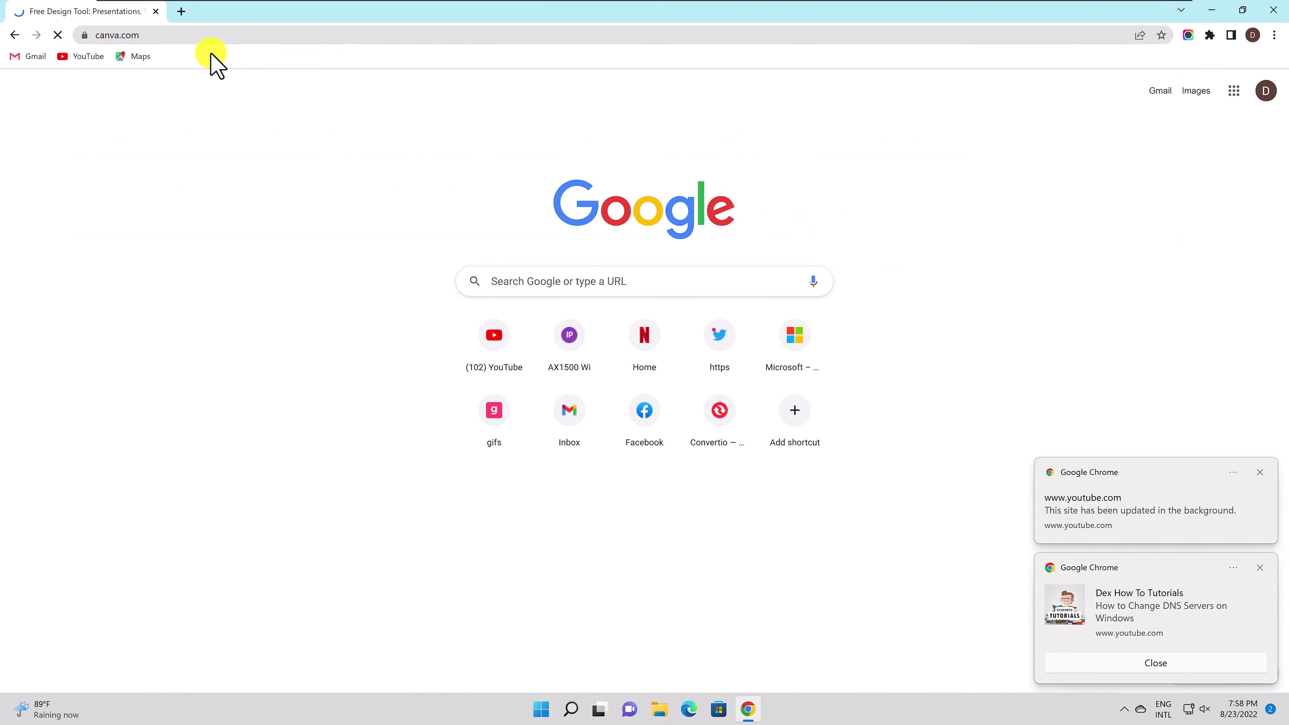
click(1259, 472)
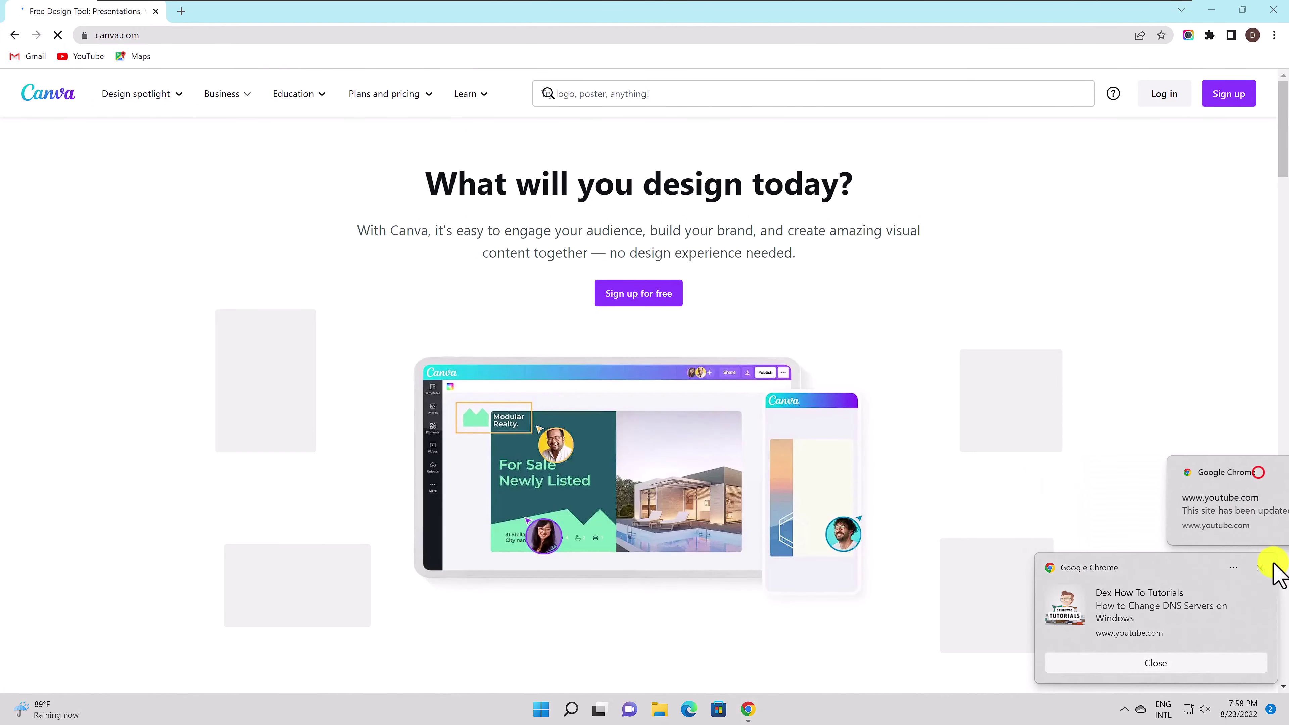
Step: Dismiss the tutorial video notification so the Google sign-in prompt appears
click(1261, 565)
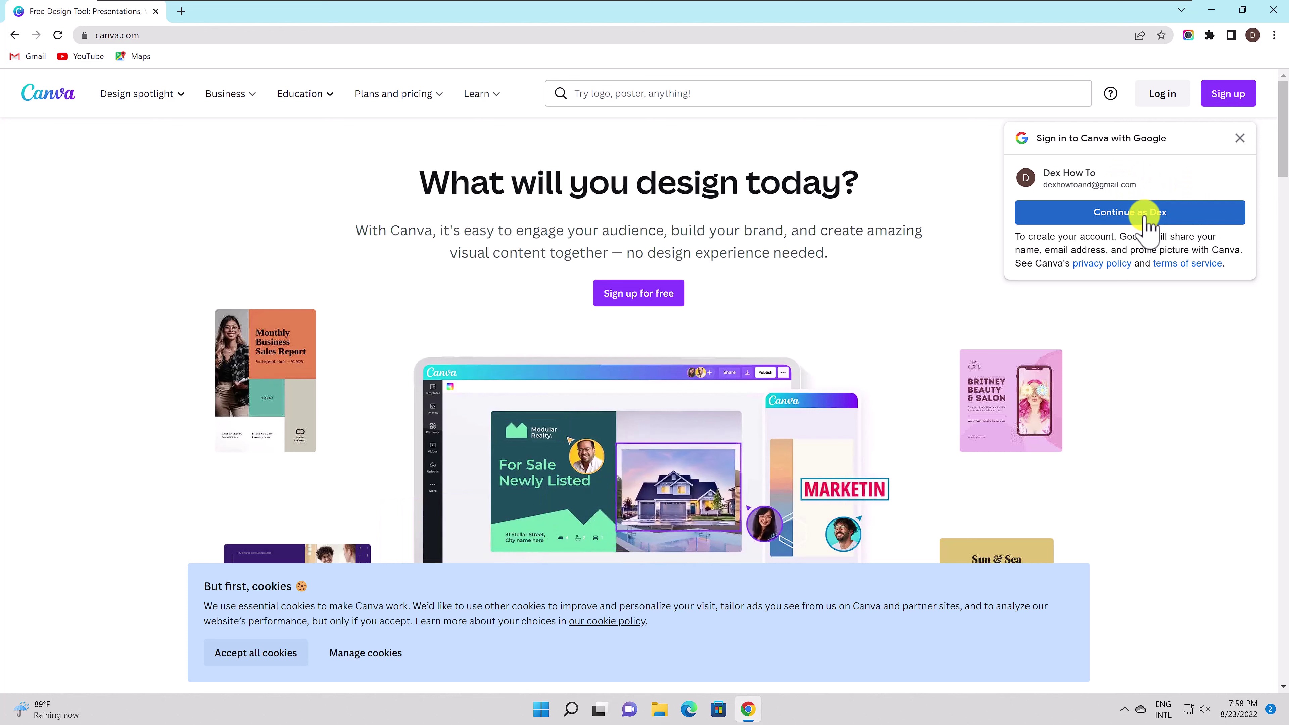
Step: Sign in to Canva with the Google account and accept all cookies
click(1131, 212)
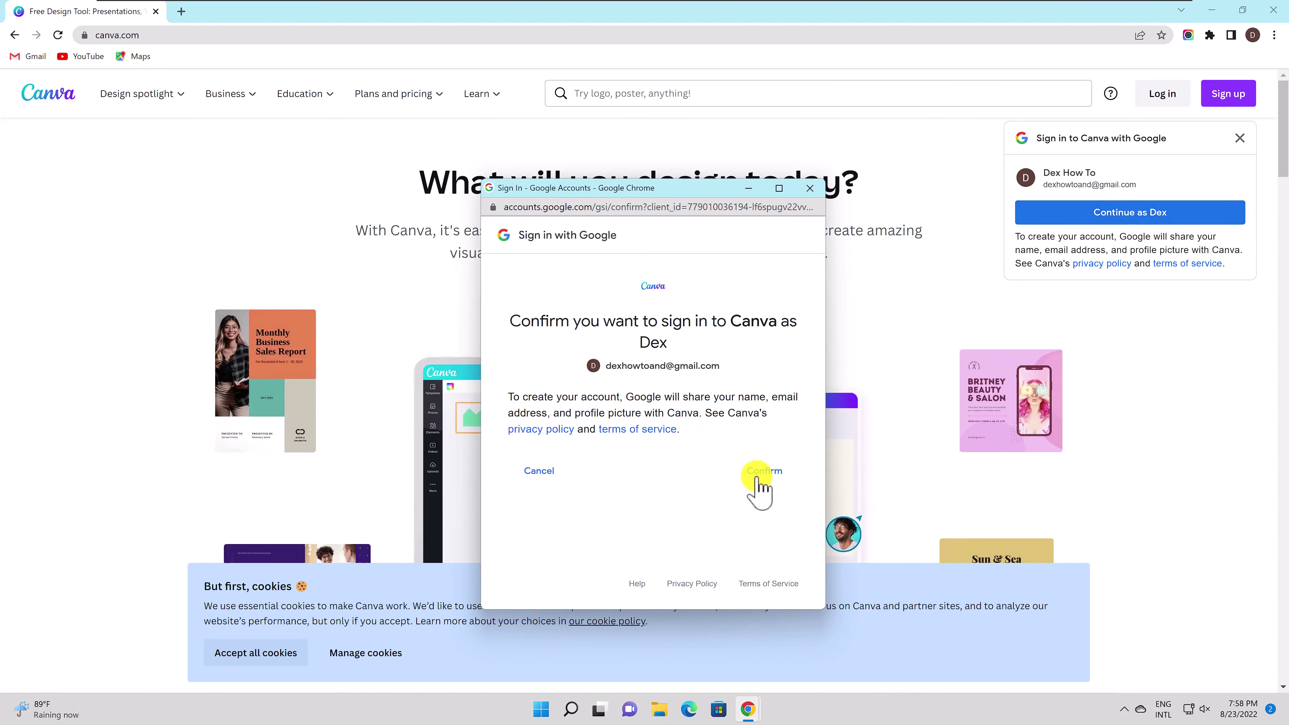
click(757, 478)
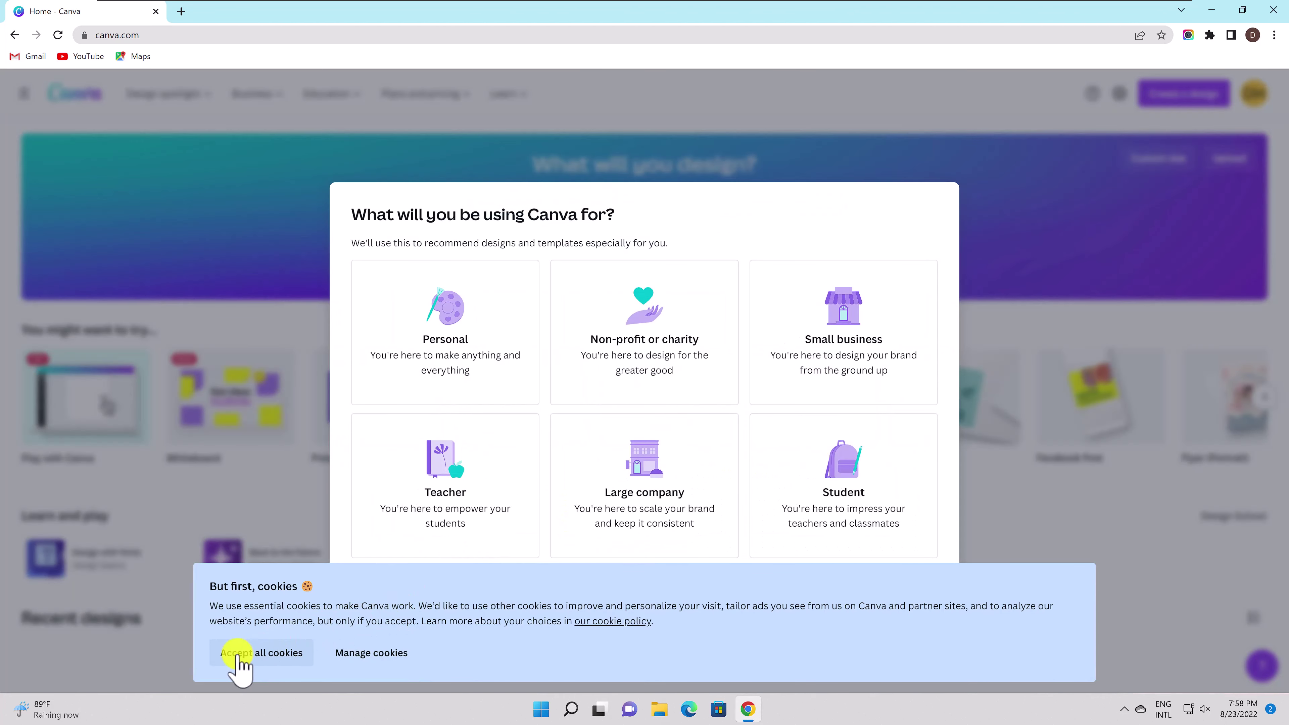
click(237, 653)
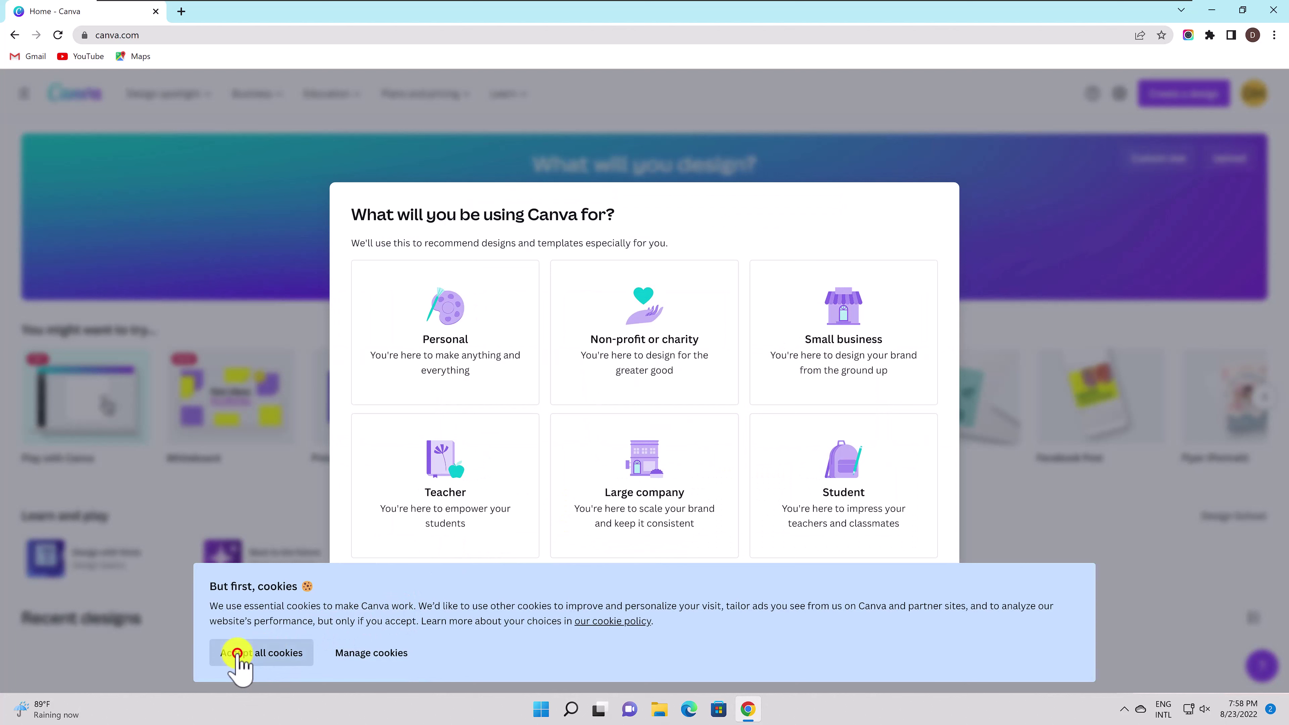
Step: Choose personal use, skip the Canva Pro trial, and decline email updates
click(441, 328)
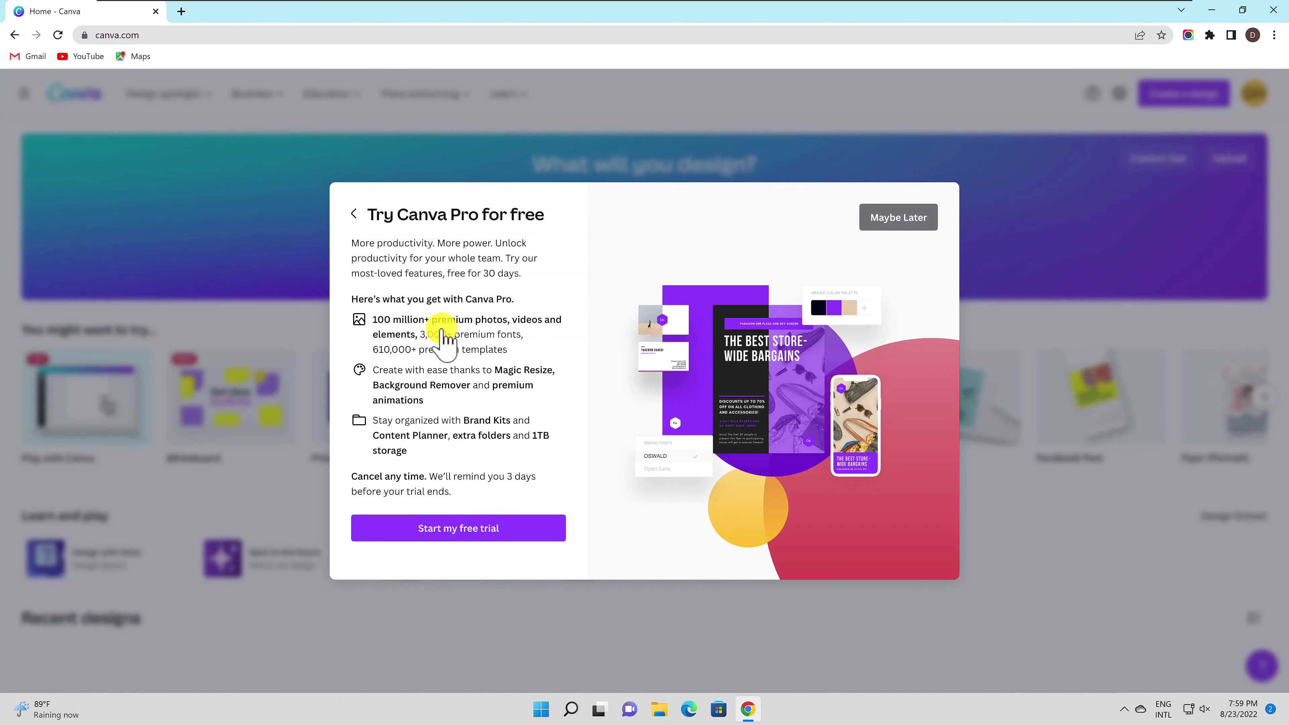
click(472, 529)
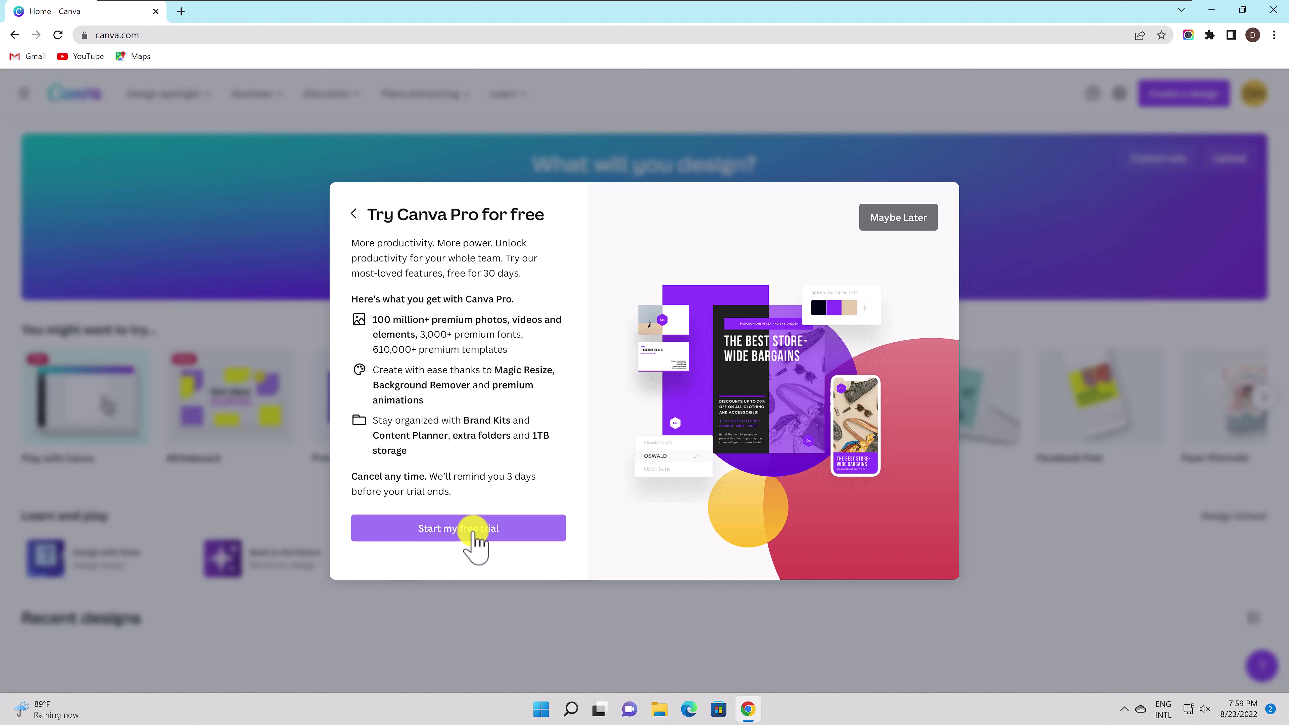
click(906, 223)
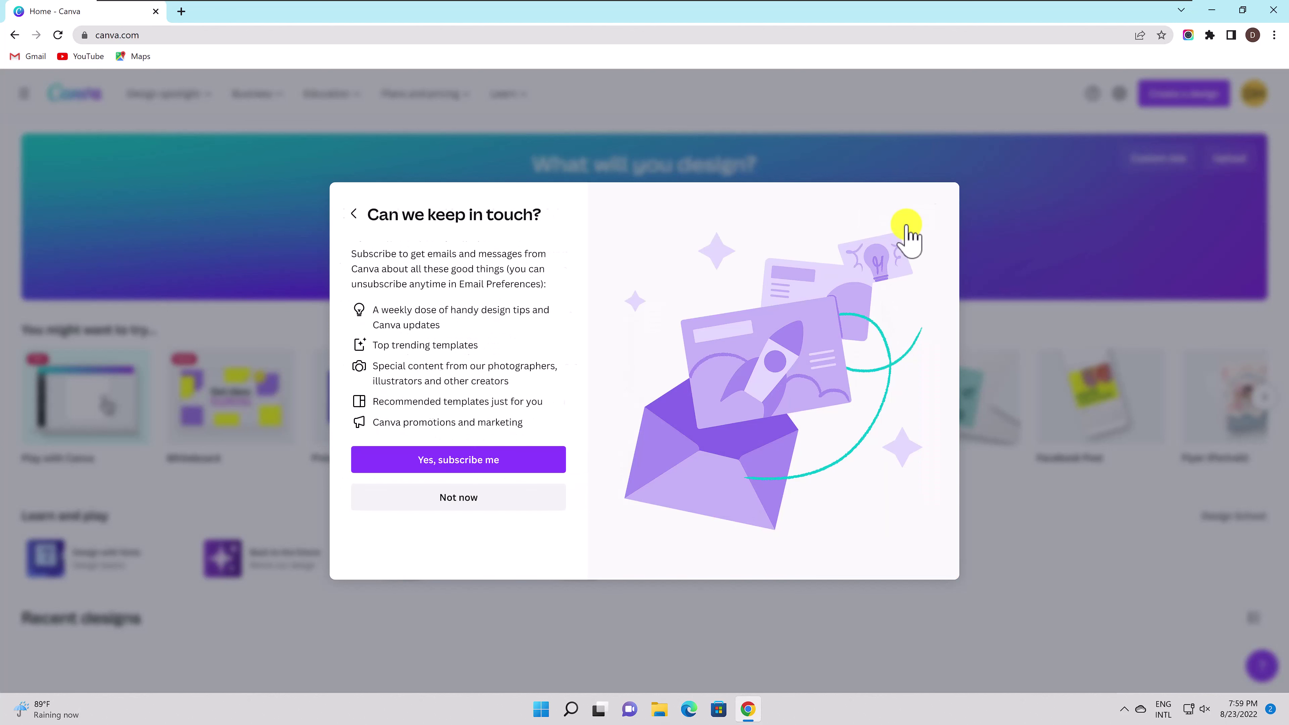
click(470, 497)
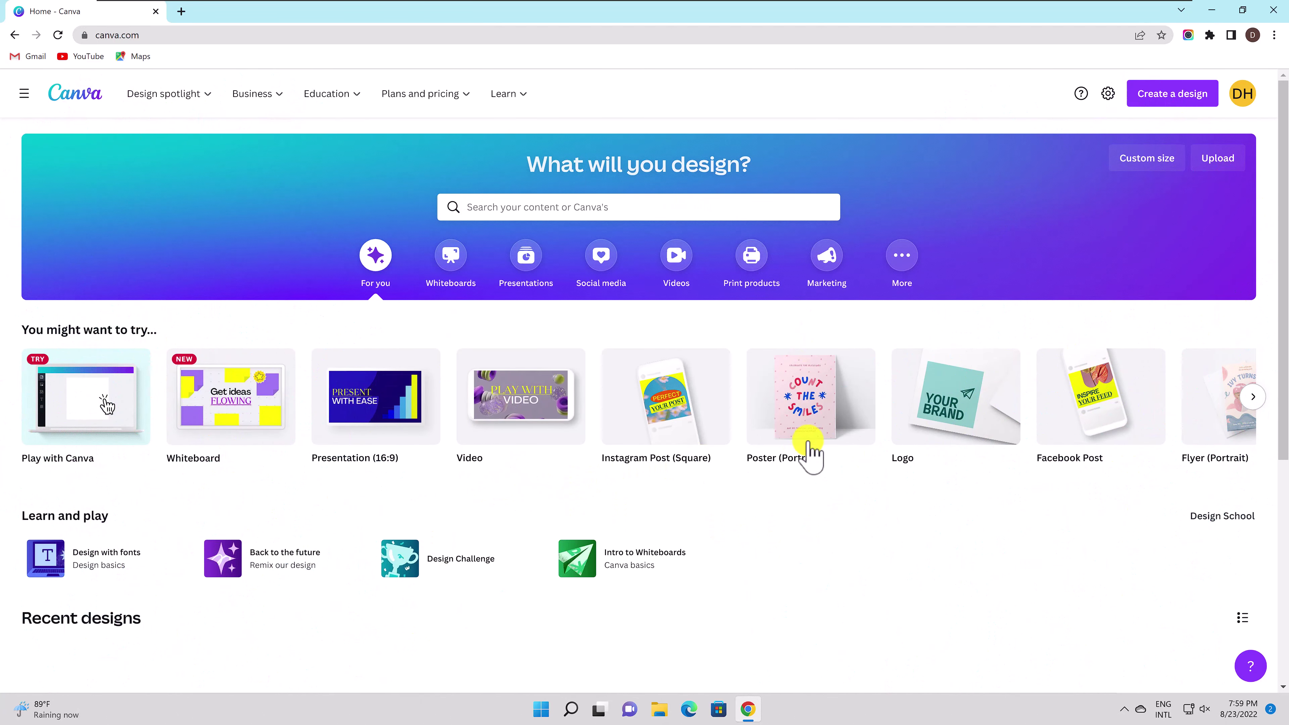
mouse_move(812, 452)
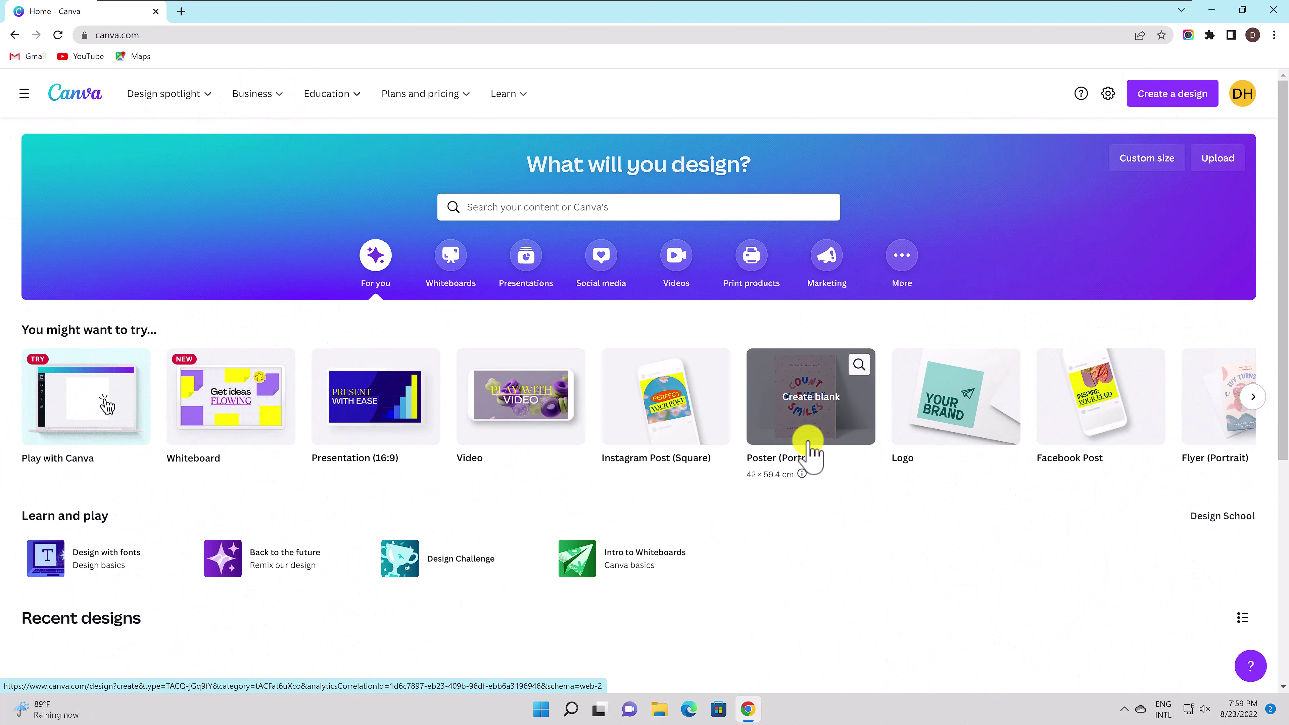
scroll(767, 523, down, 2)
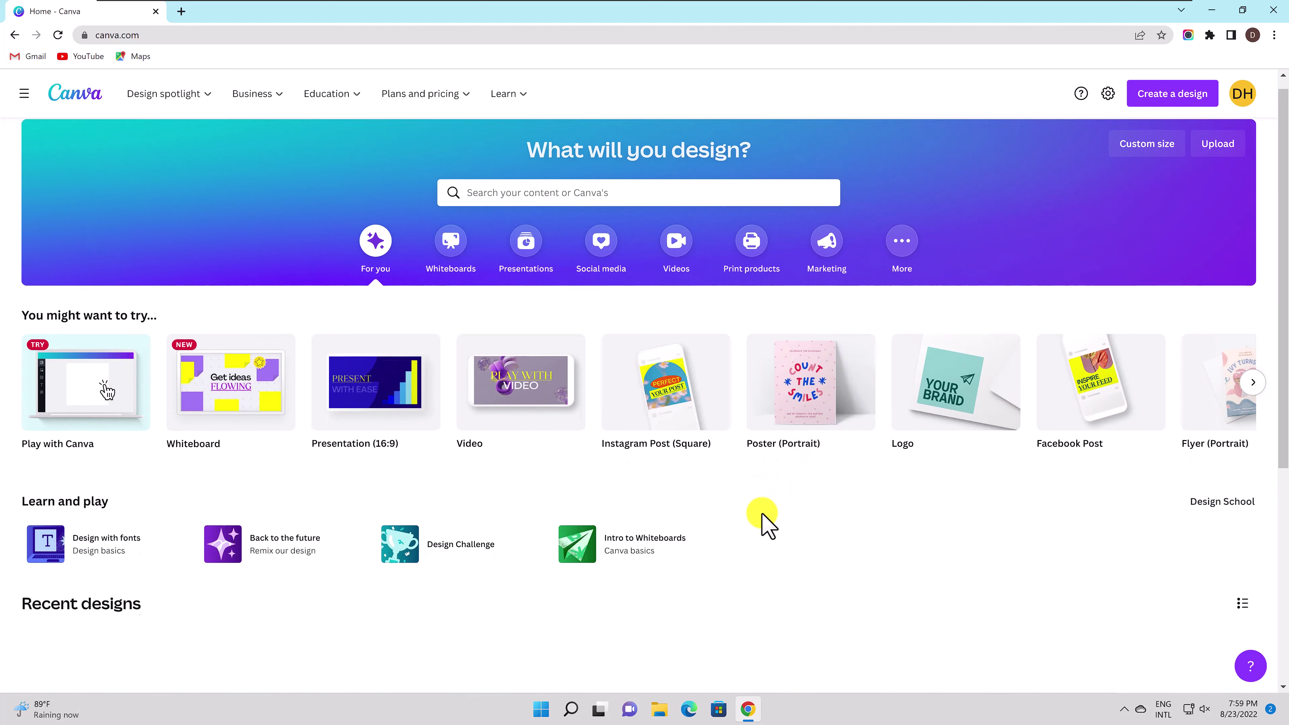
scroll(766, 523, down, 1)
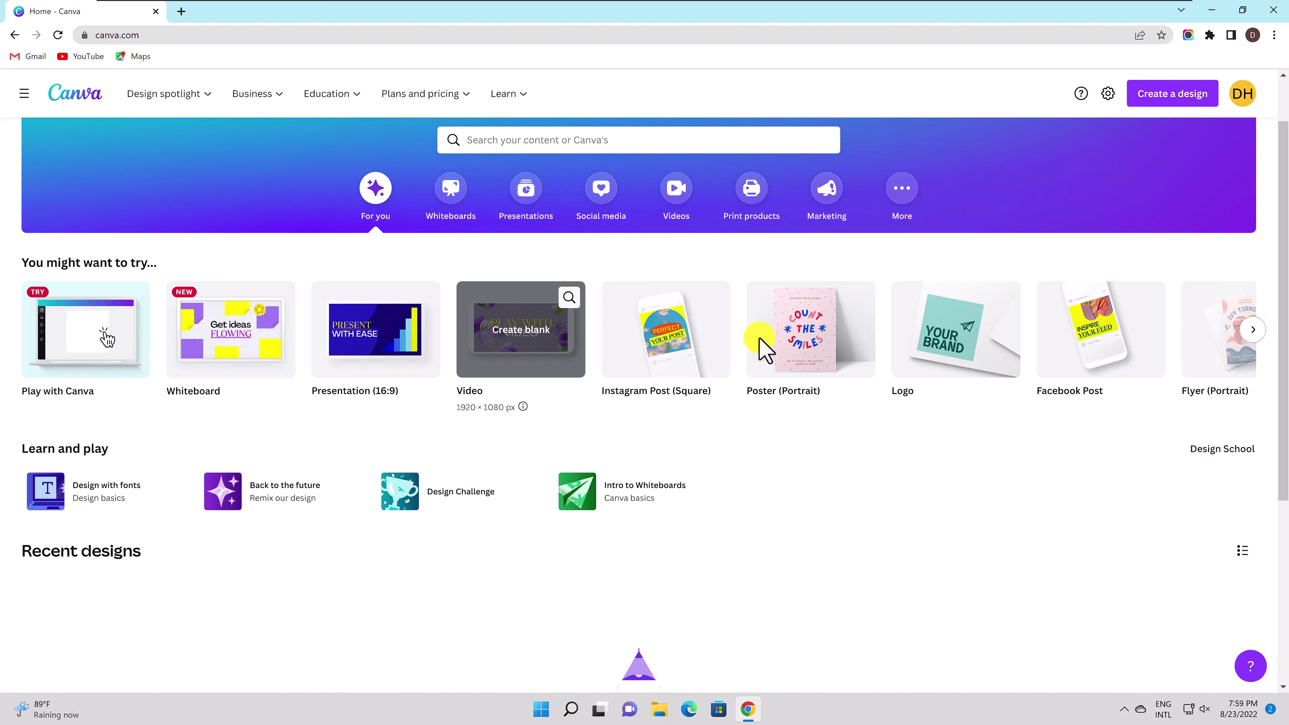
scroll(1053, 417, up, 1)
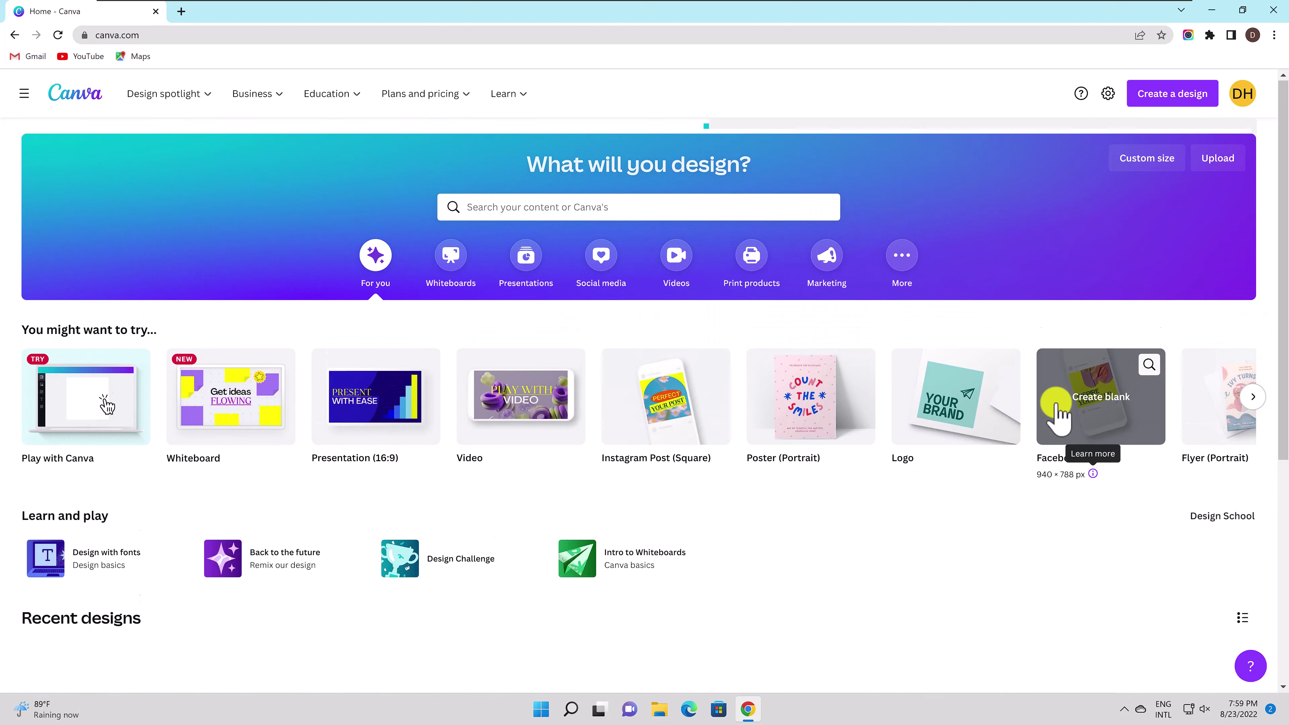
Step: Search templates for 'youtube thumb' and pick the YouTube Thumbnail suggestion
click(574, 212)
text(you)
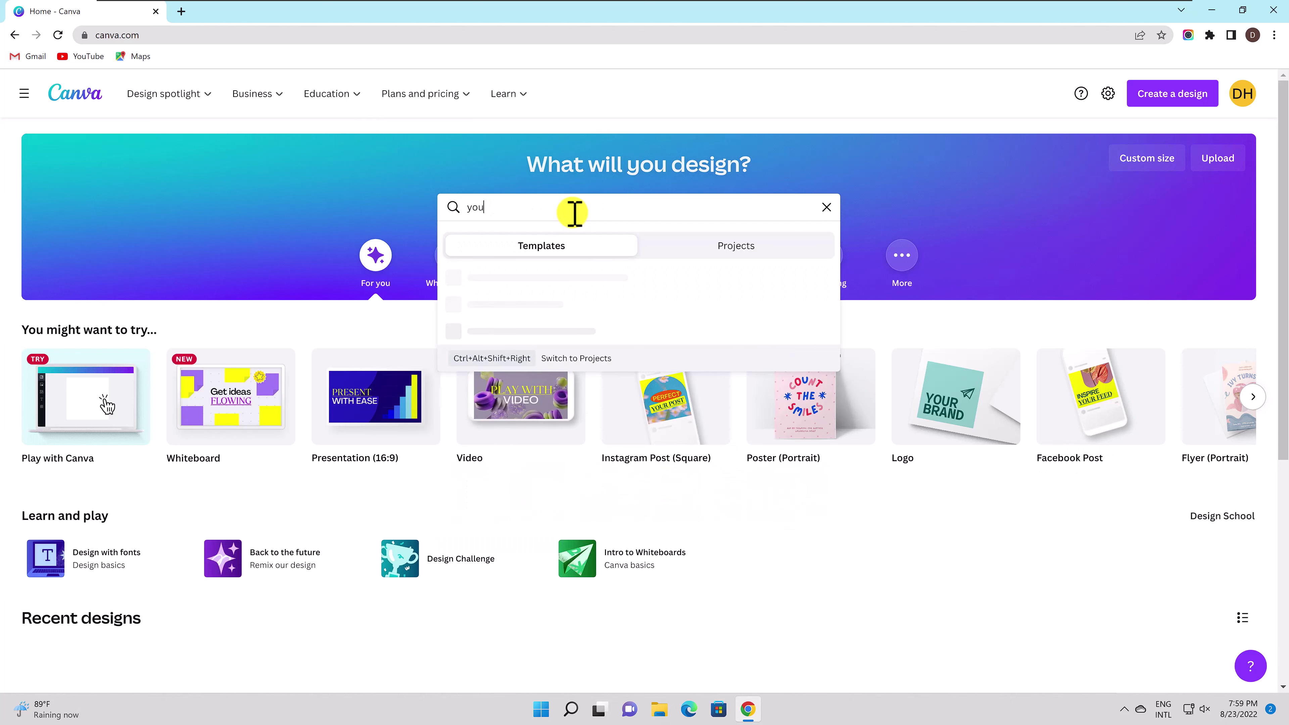
text(tube th)
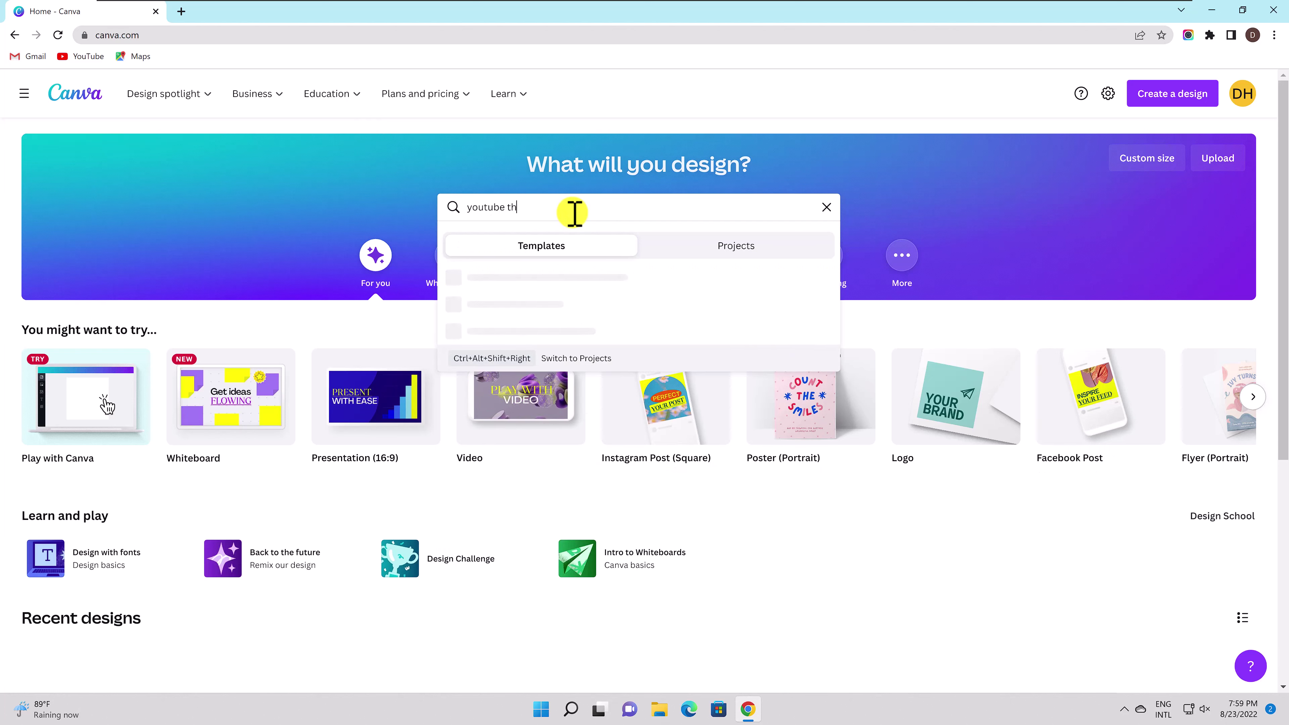
text(umb)
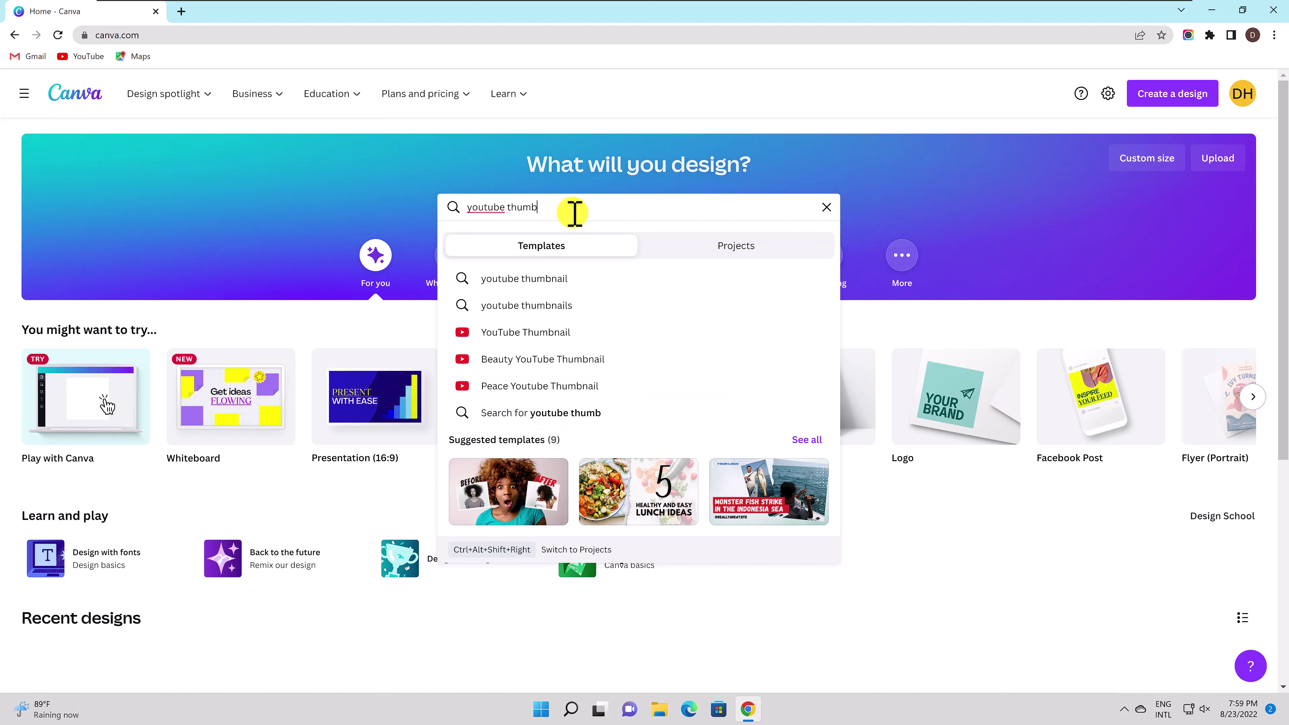
click(556, 332)
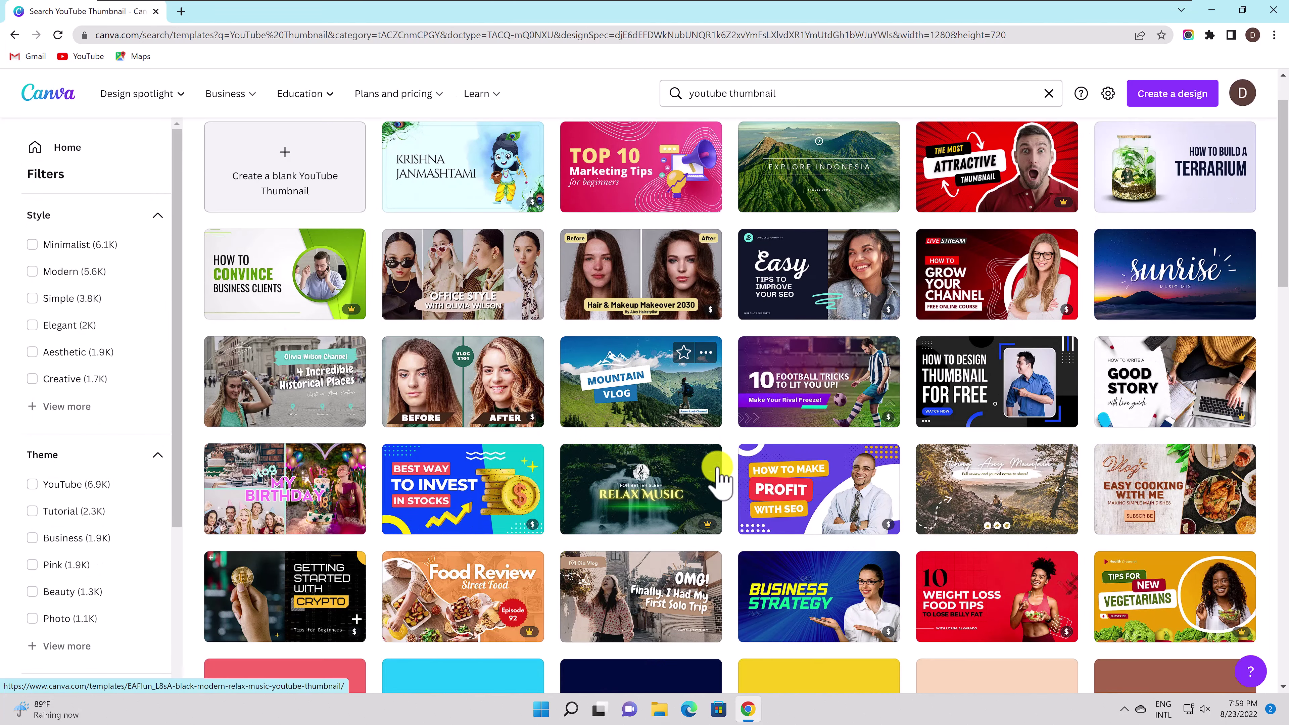
Step: Scroll down through the YouTube Thumbnail template results
scroll(720, 477, down, 6)
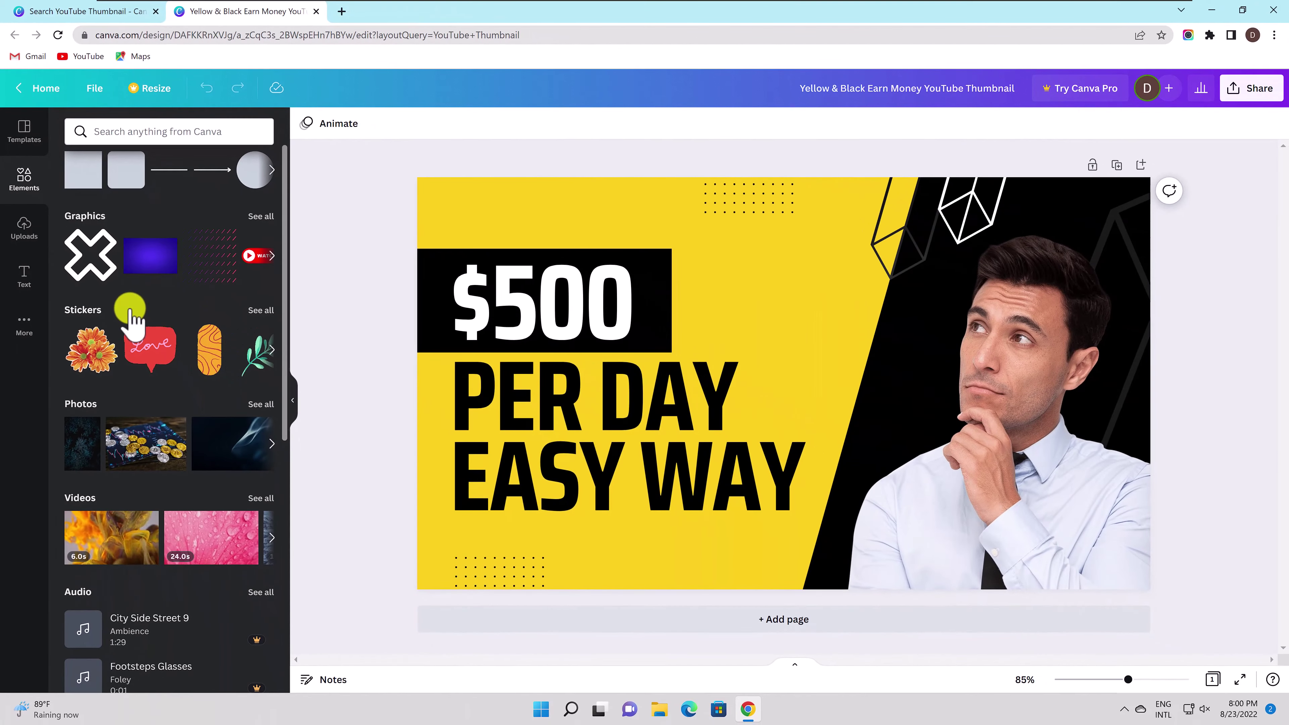
Step: Change the headline price from $500 to $5000 and shrink it to font size 121
scroll(94, 261, up, 1)
drag(91, 317, 777, 325)
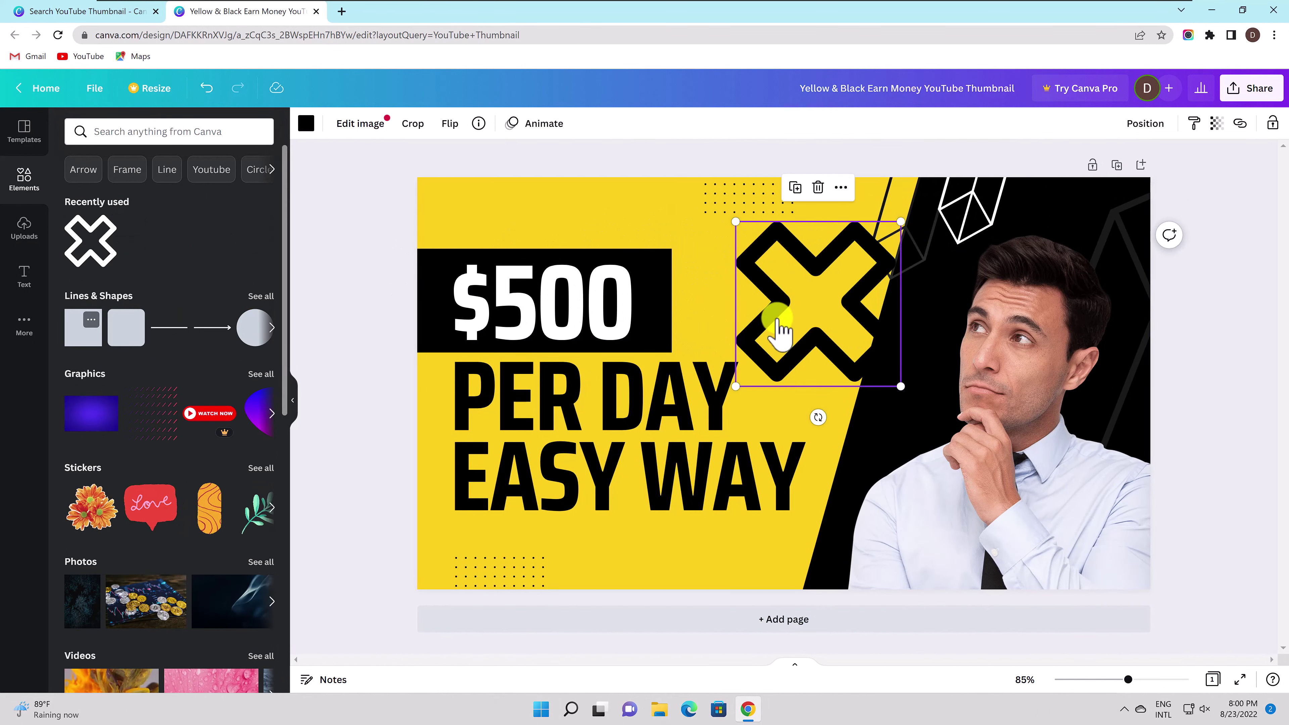
click(548, 310)
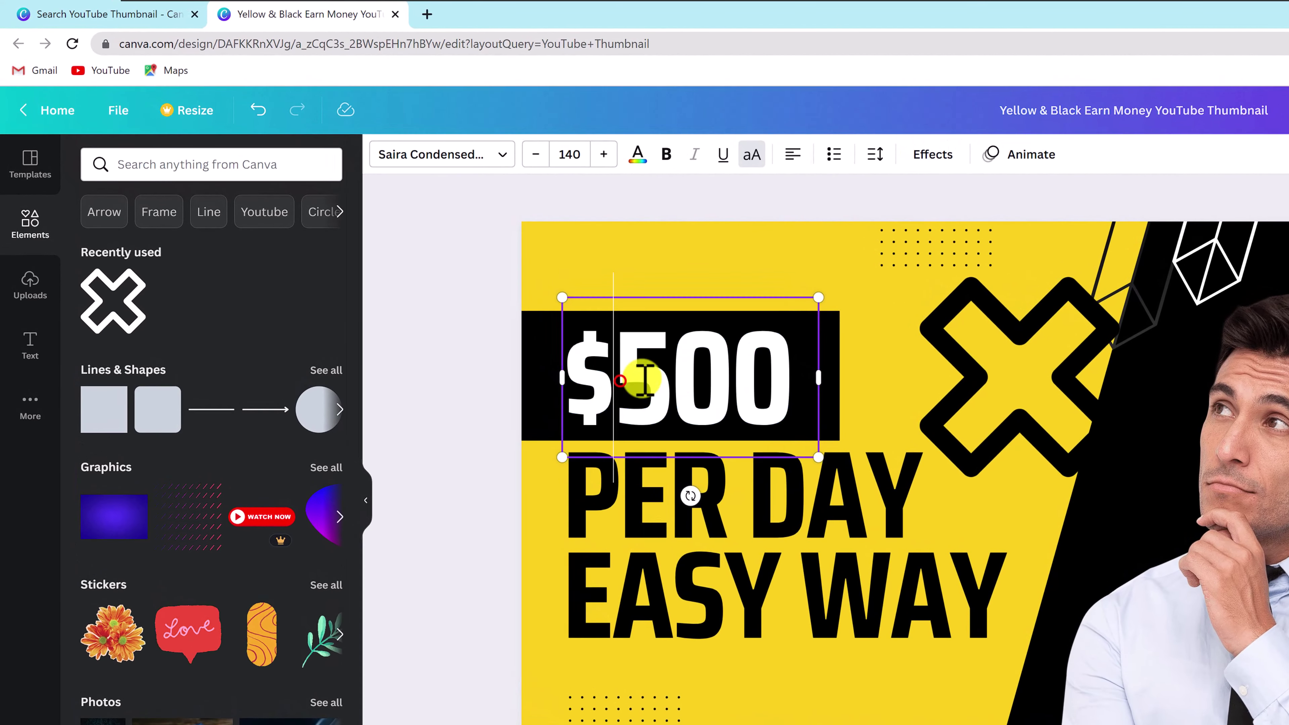
click(472, 309)
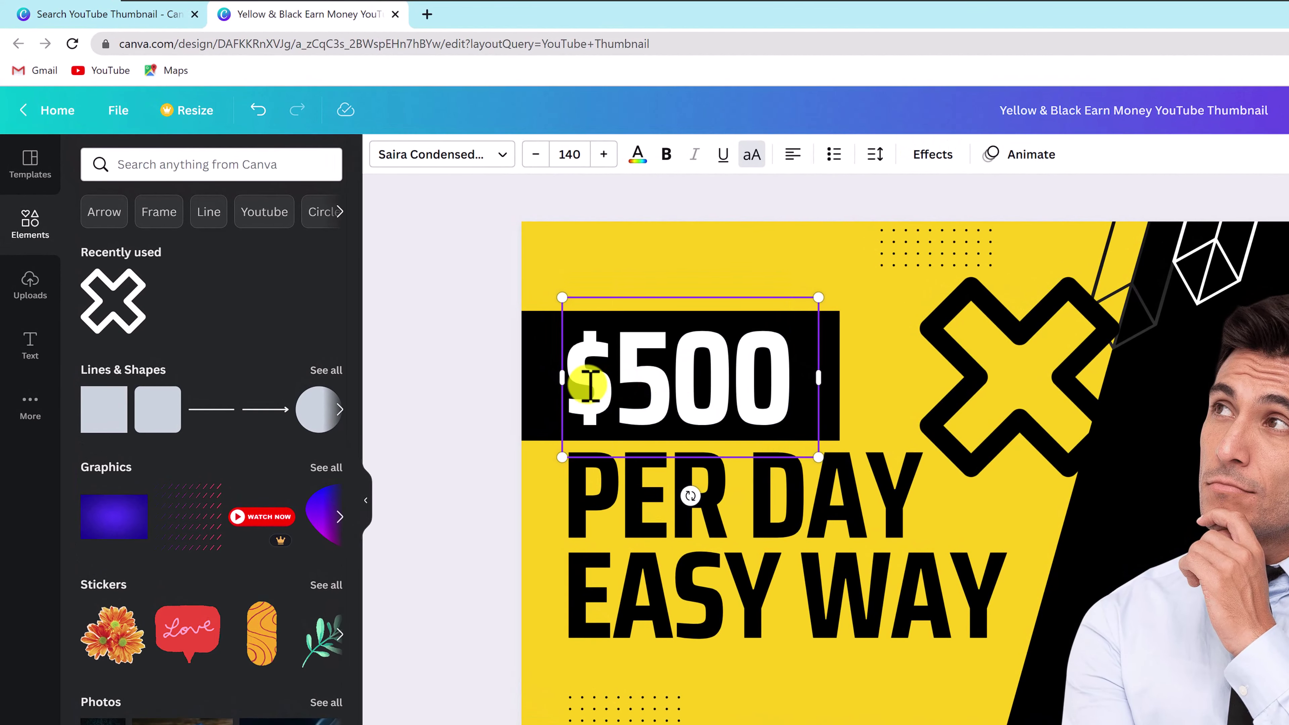
text(0)
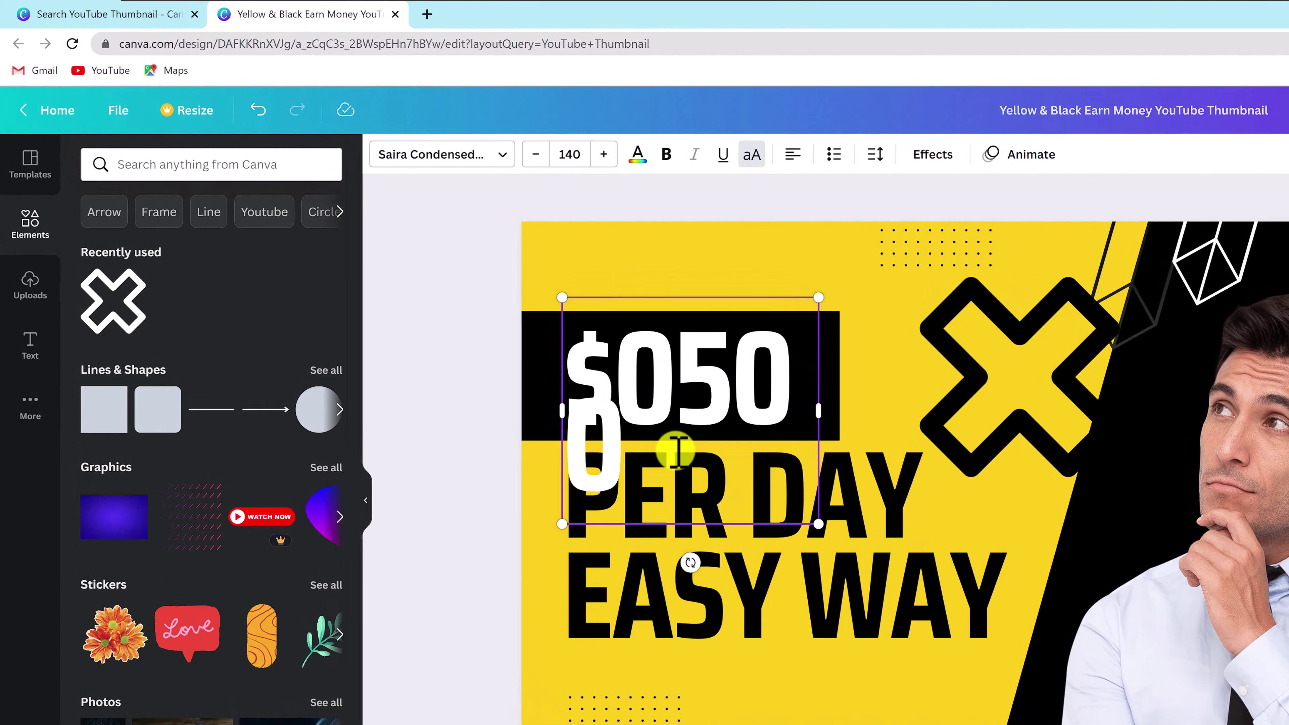
click(538, 157)
click(540, 159)
click(540, 158)
click(540, 158)
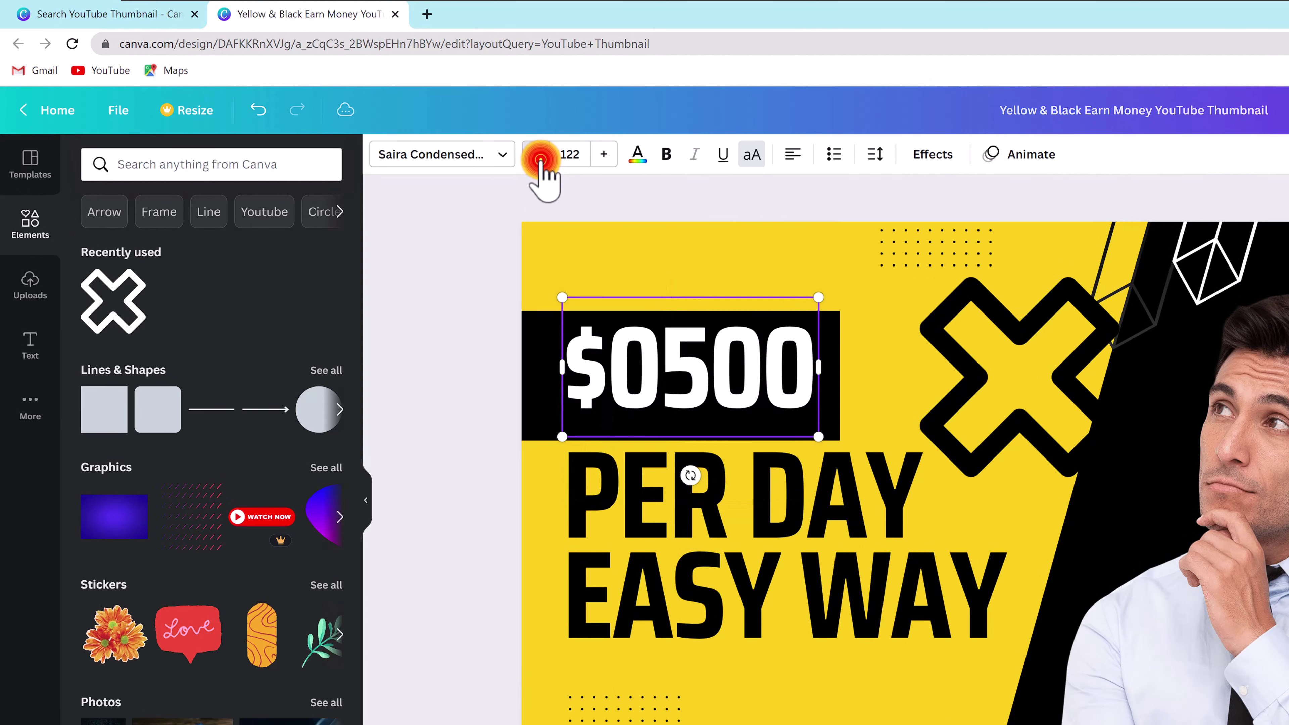
click(539, 158)
key(BackSpace)
key(End)
text(0)
Step: Make the PER DAY EASY WAY text red
click(782, 594)
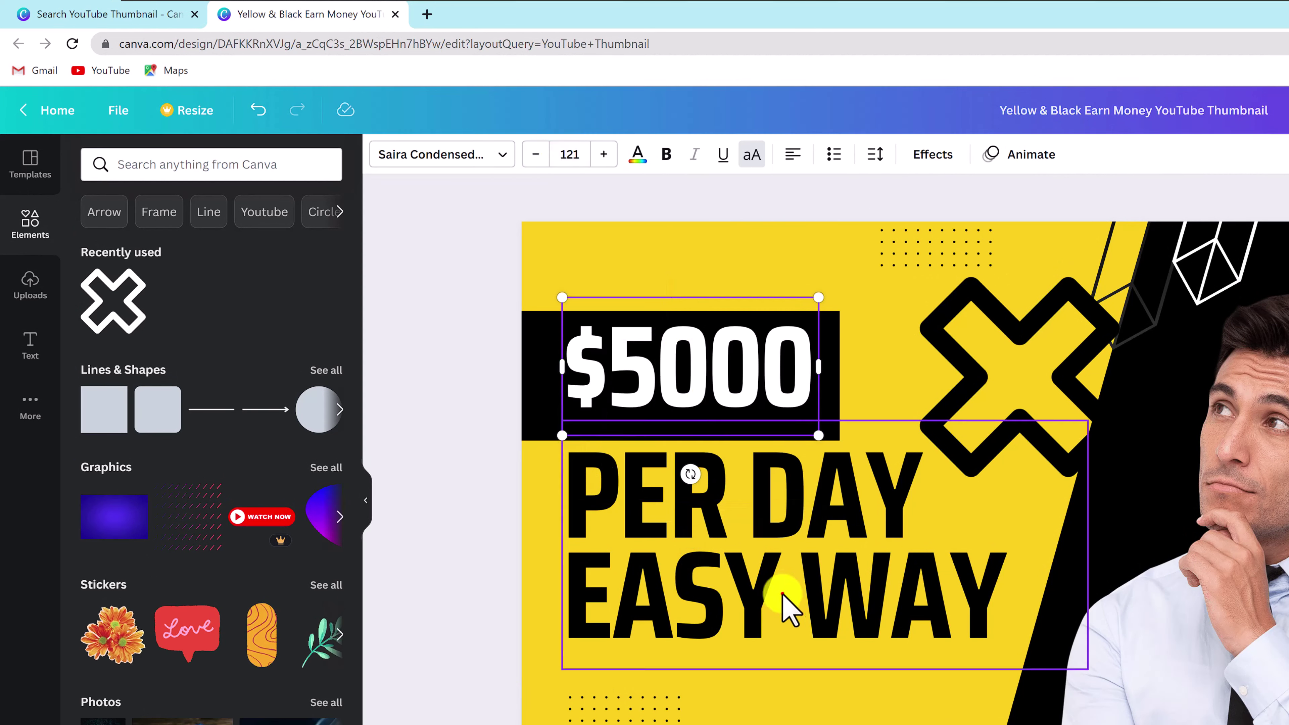
click(637, 154)
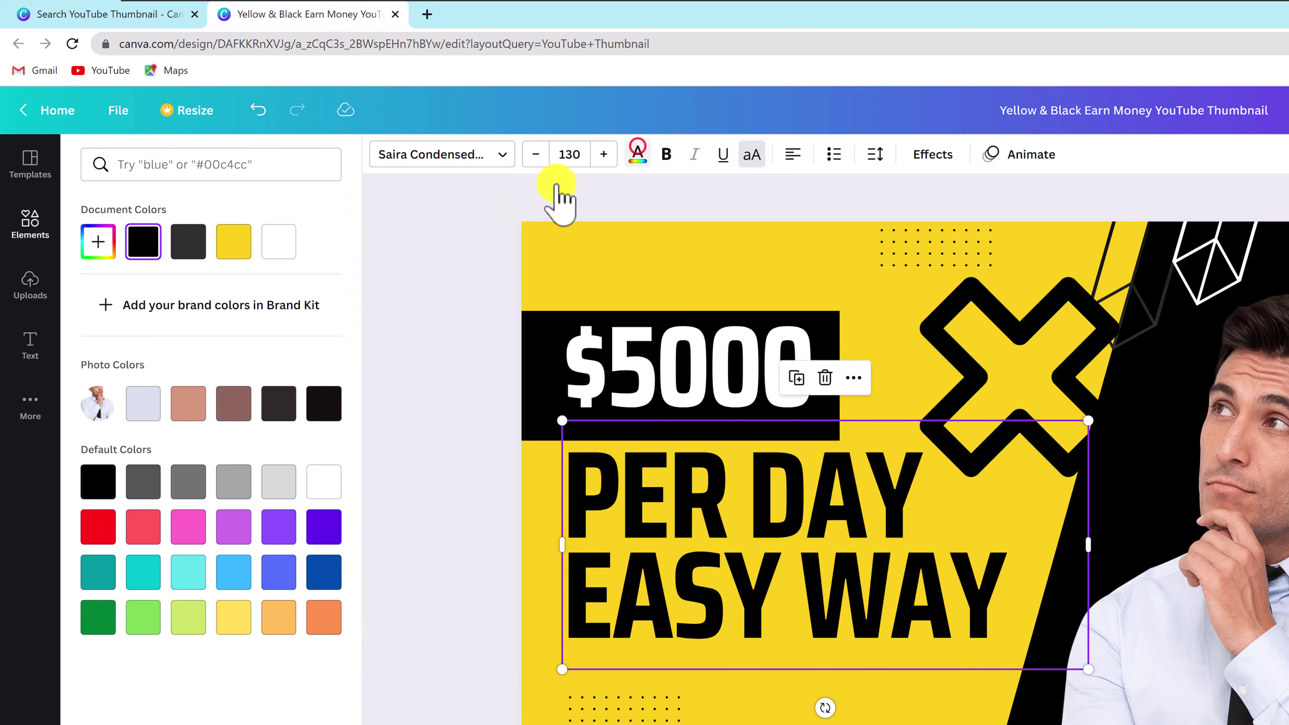
click(229, 251)
click(279, 244)
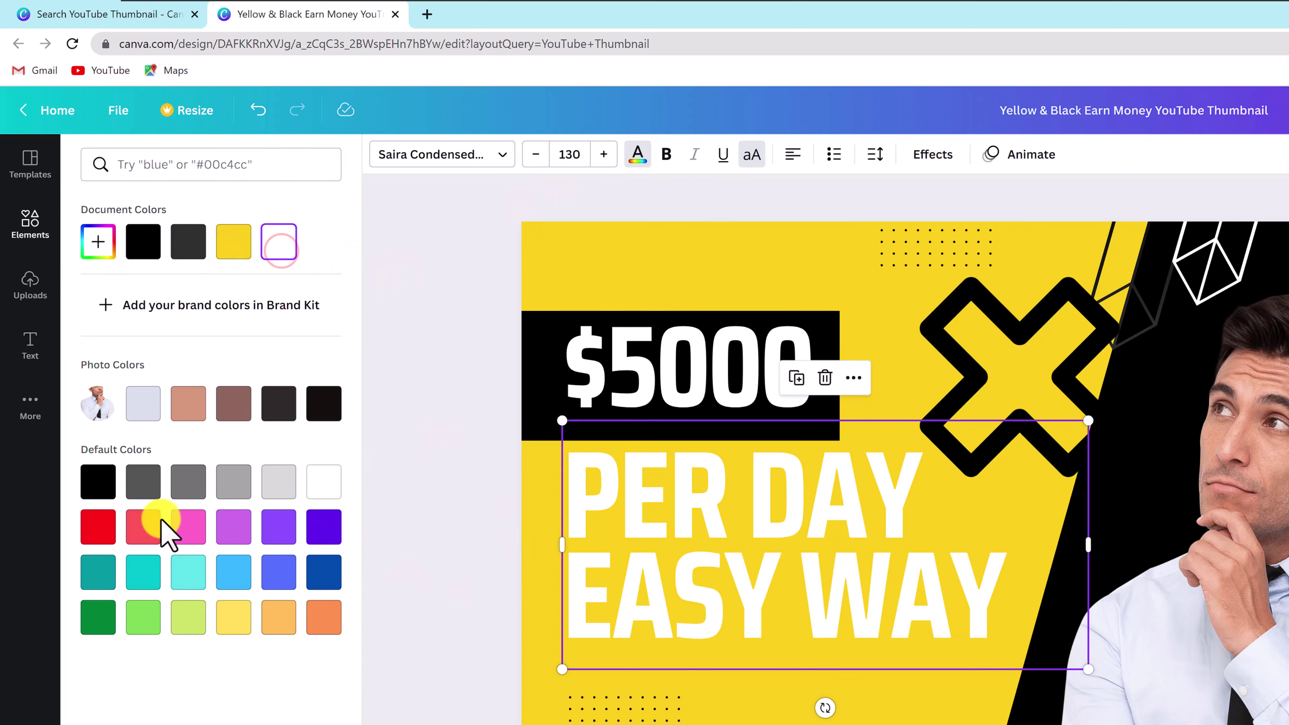
click(107, 525)
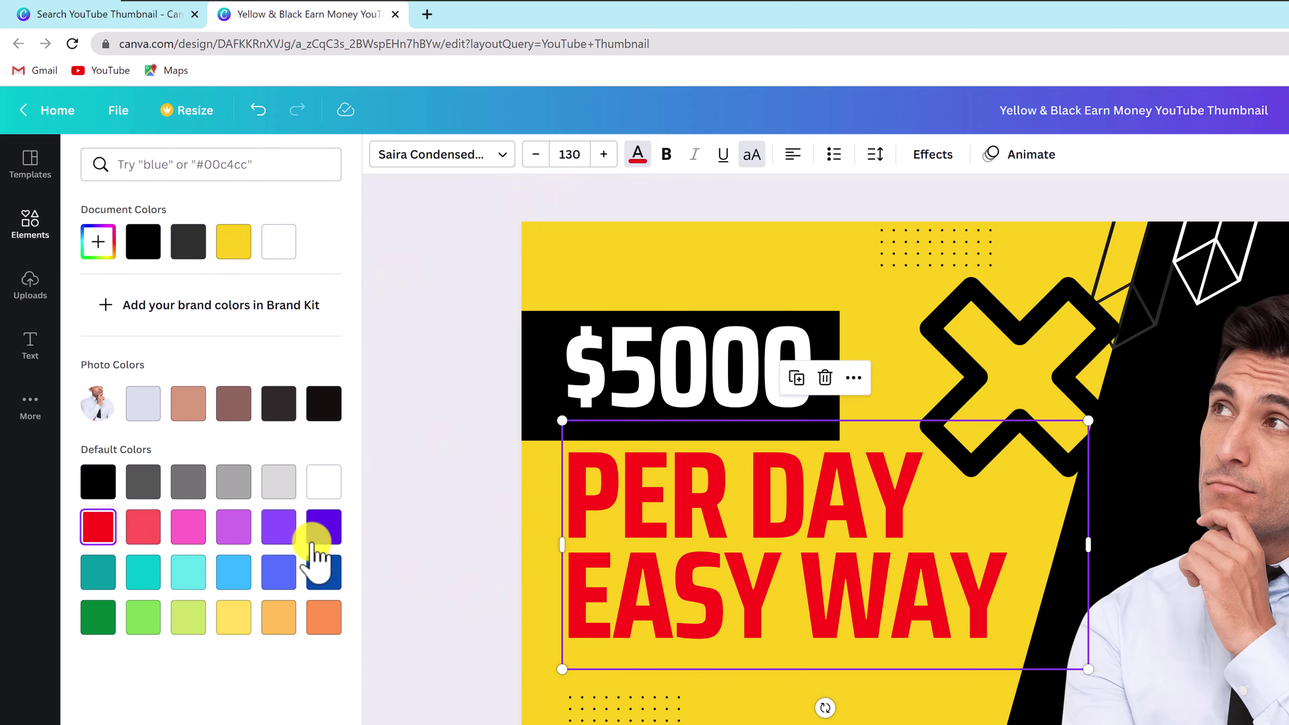
click(460, 527)
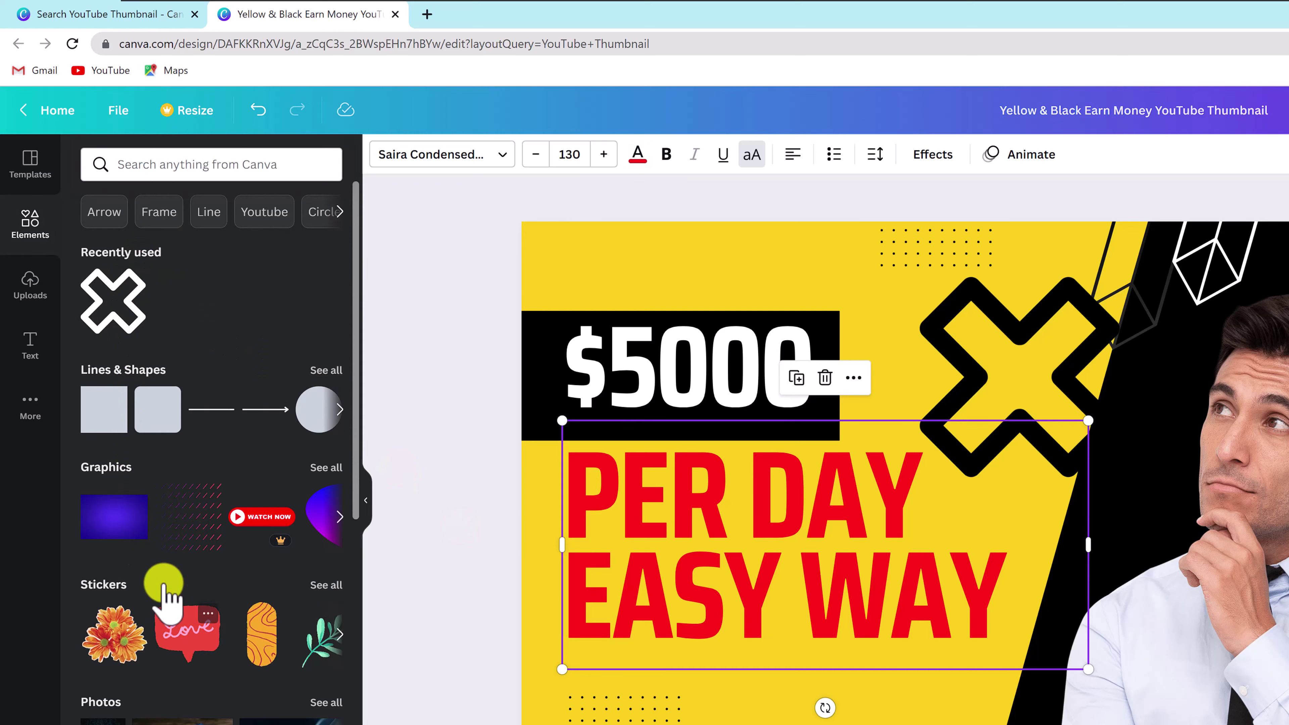
scroll(167, 361, down, 5)
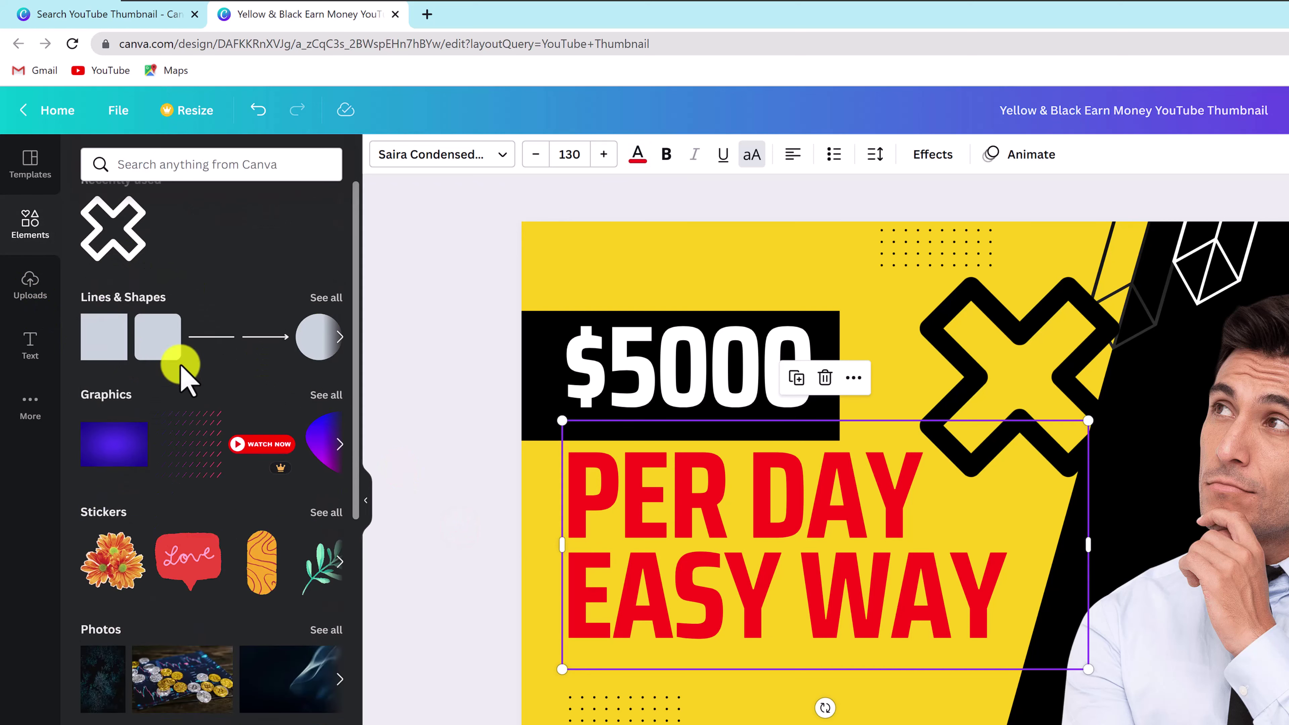
drag(182, 502, 1274, 491)
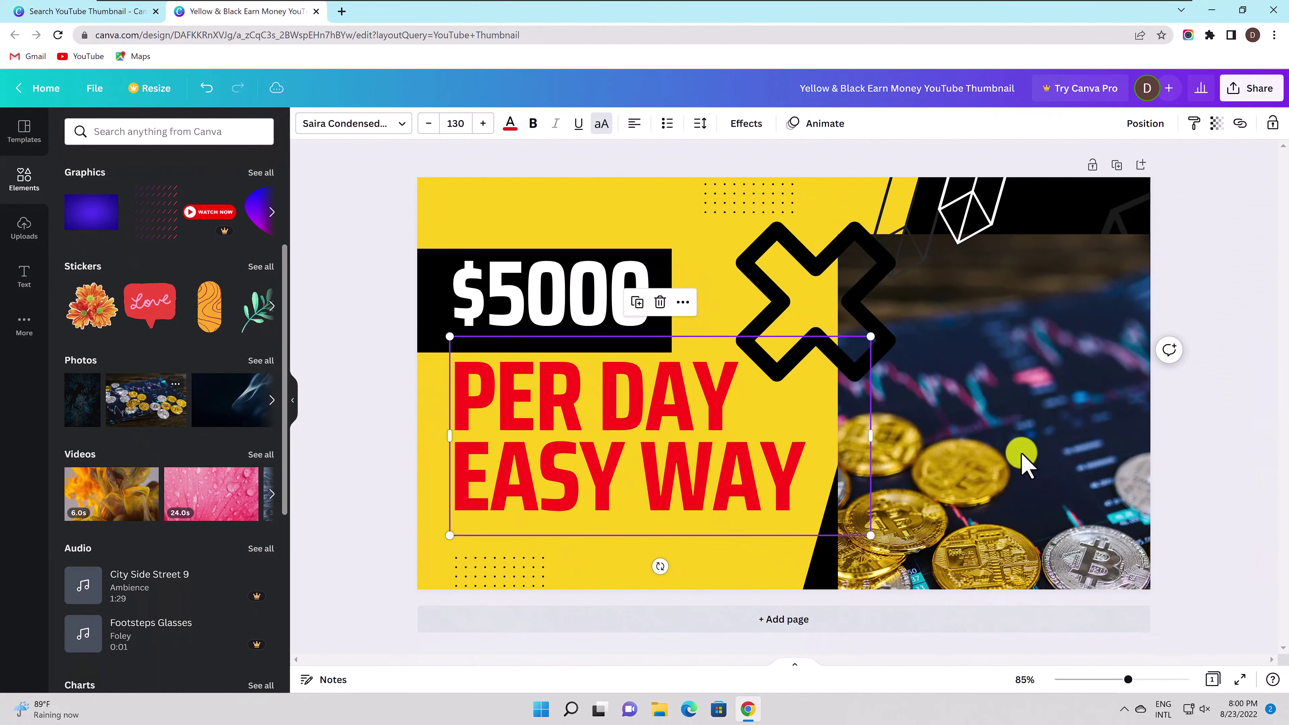
click(1006, 434)
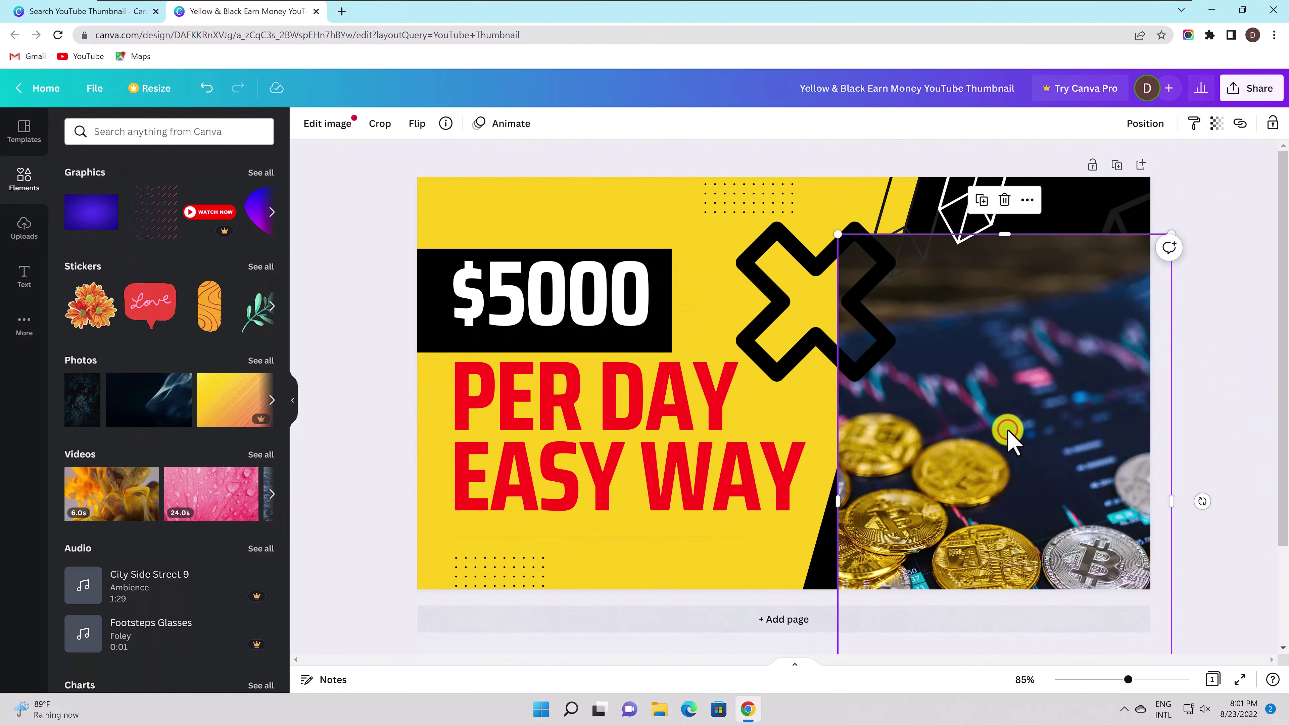
key(Delete)
key(ctrl+z)
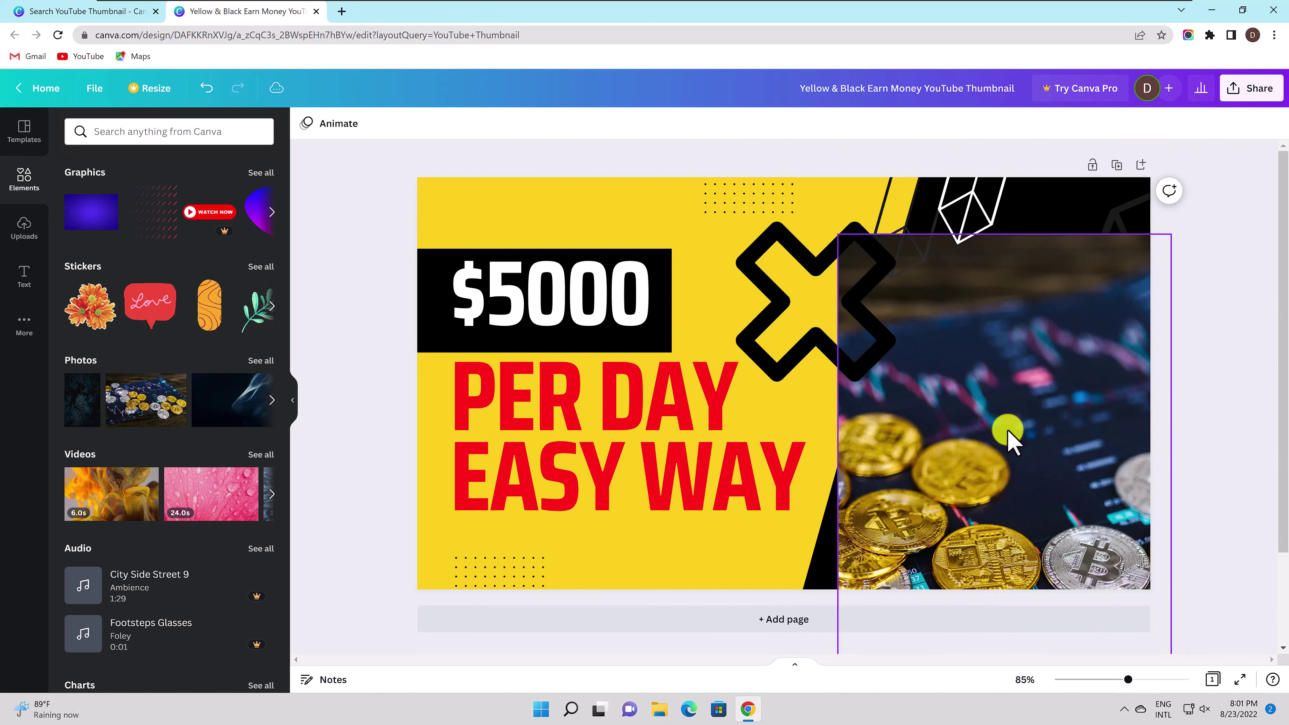
key(ctrl+z)
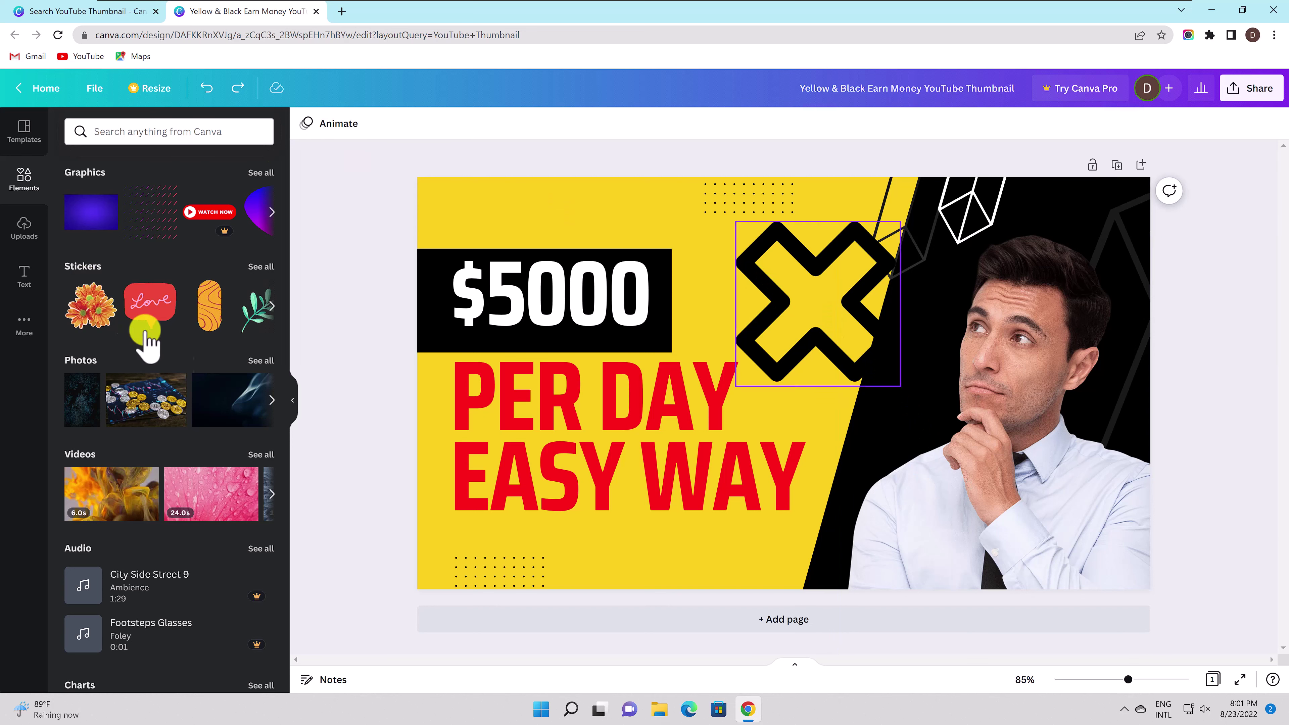
scroll(252, 376, down, 1)
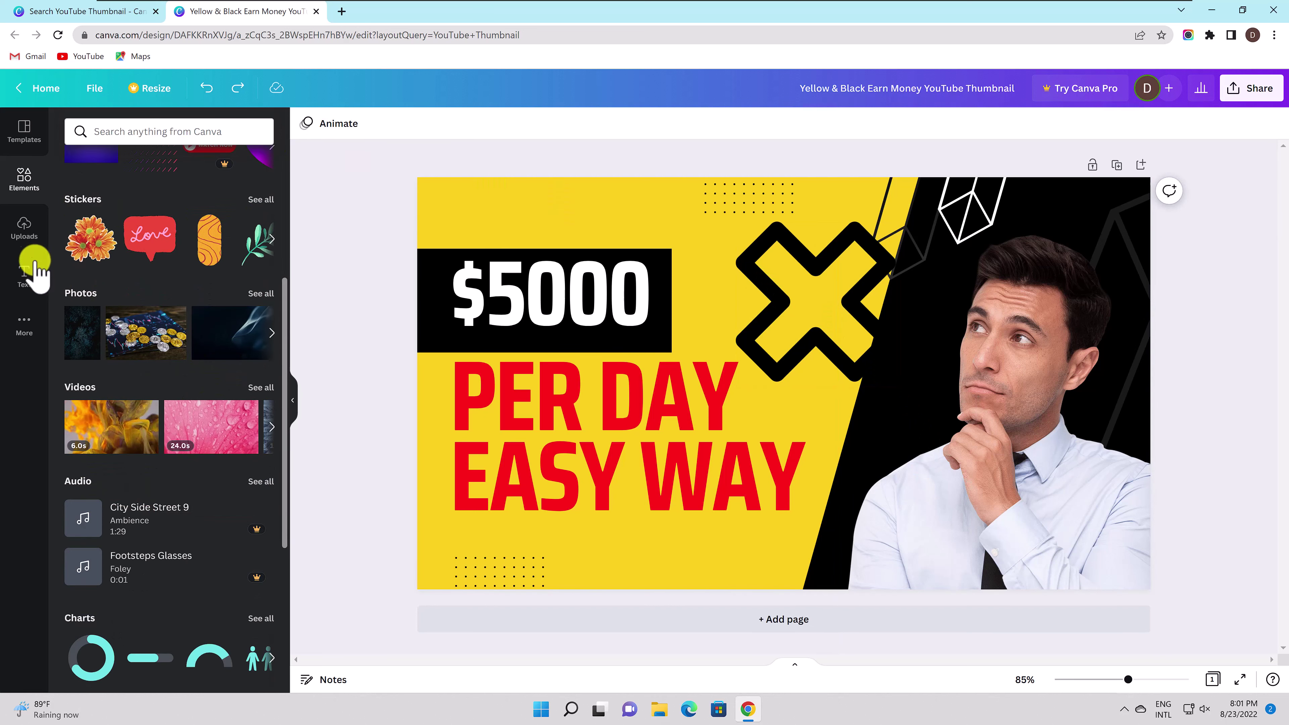
Step: Browse the Text panel's font combinations, trying the SALE preset and dismissing the Pro offer
click(25, 276)
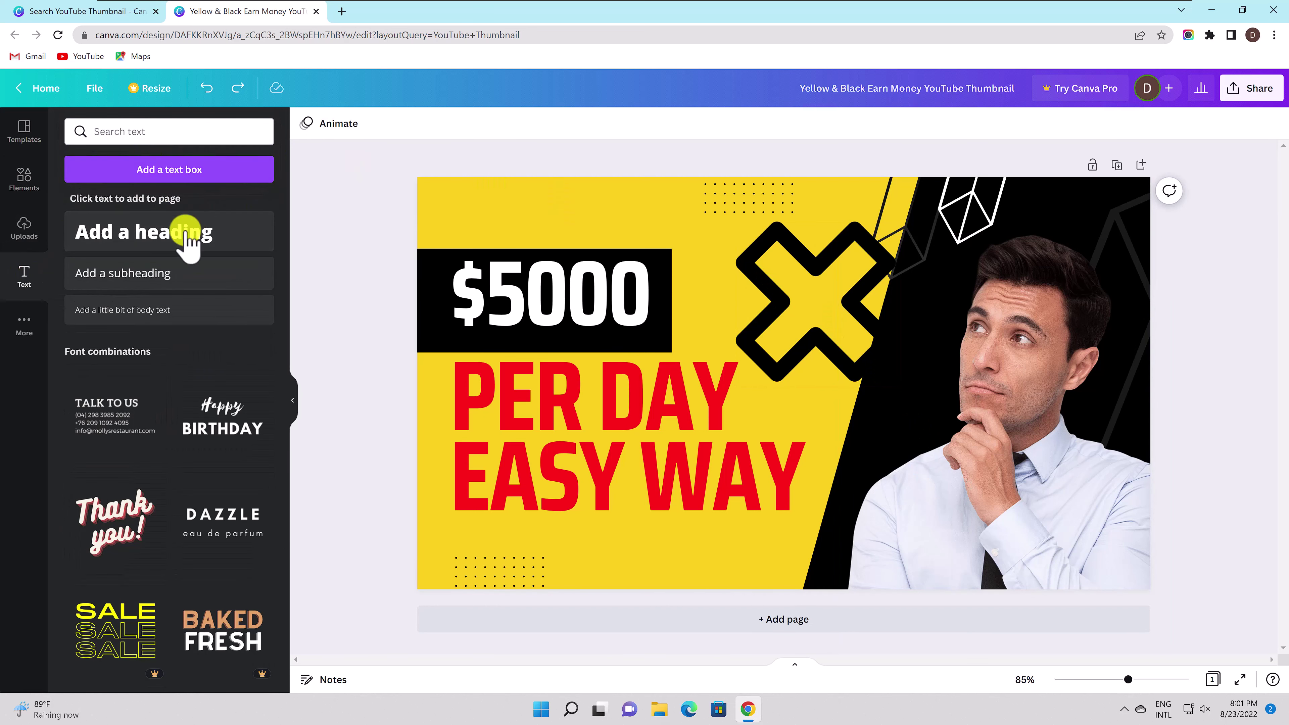
scroll(162, 401, down, 4)
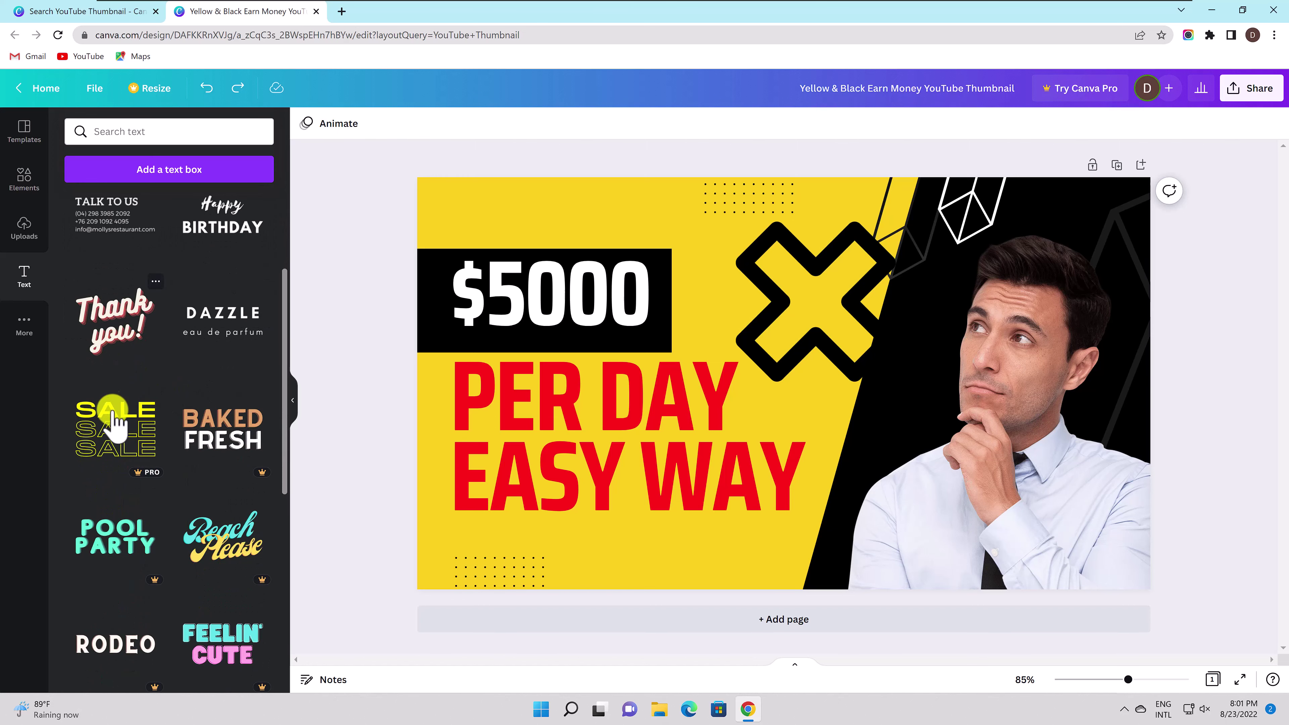
double_click(580, 382)
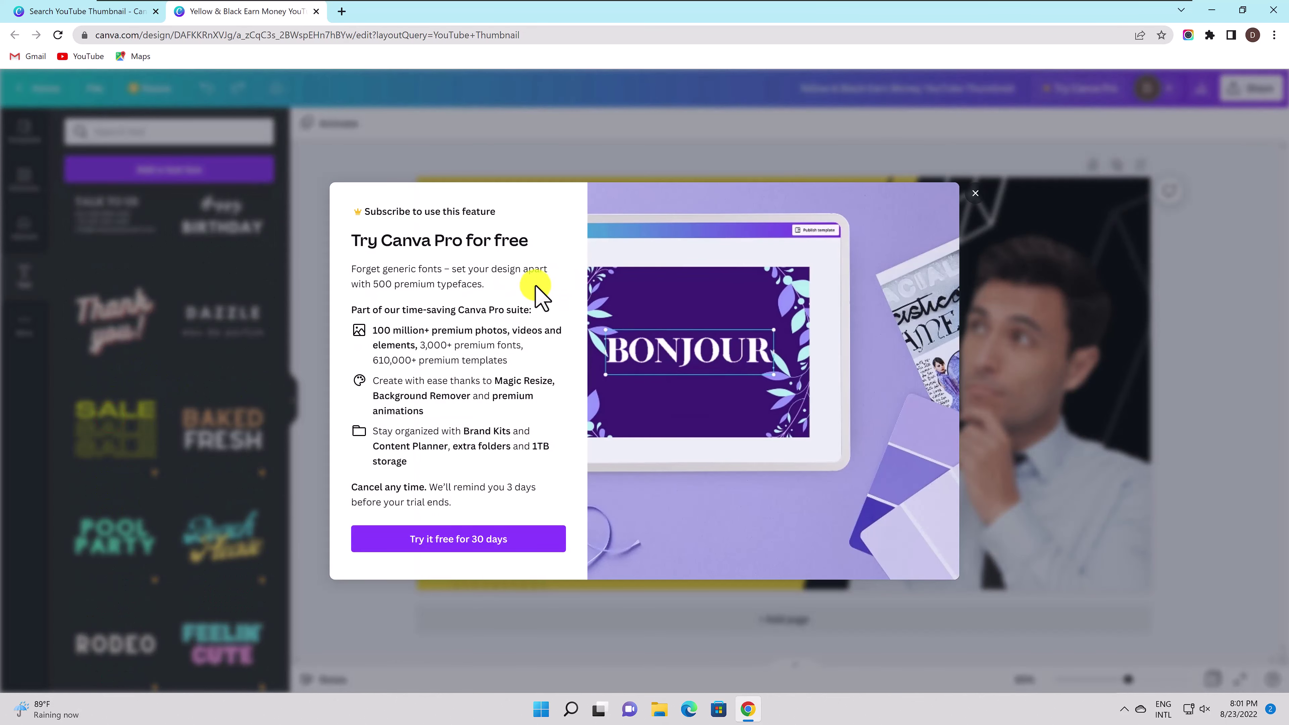
click(980, 192)
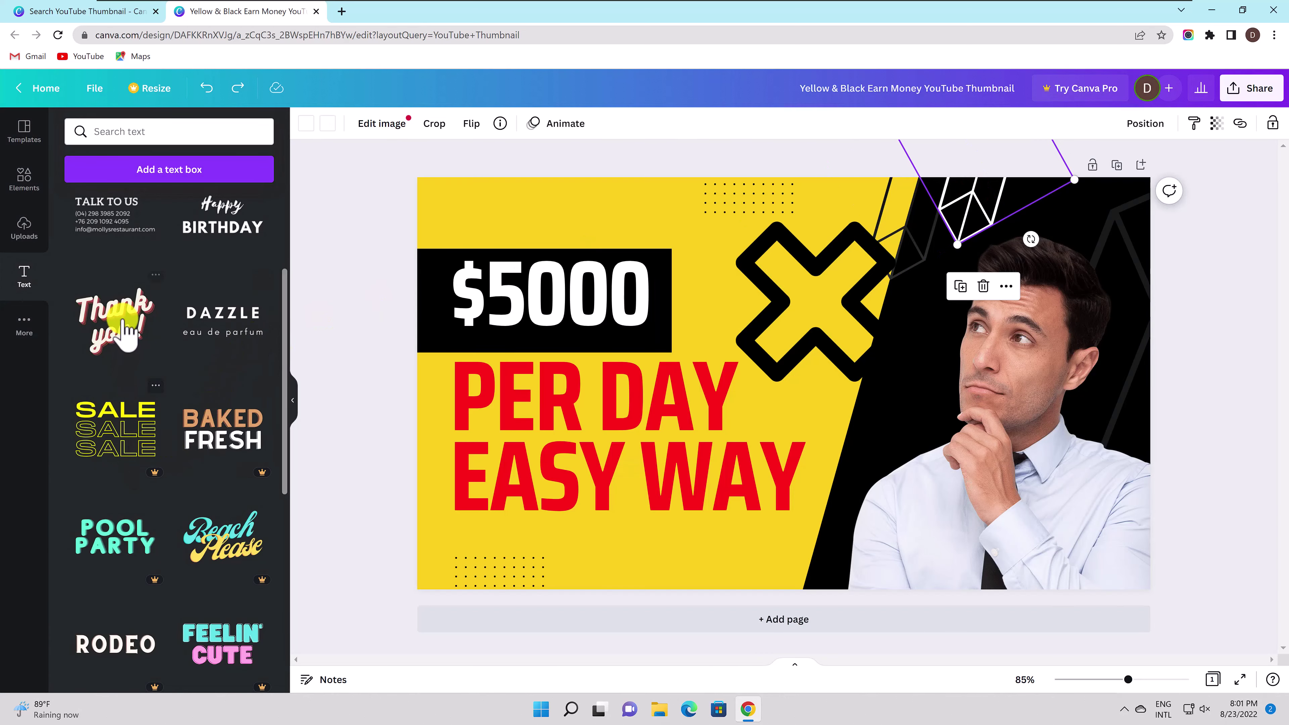
drag(121, 318, 714, 288)
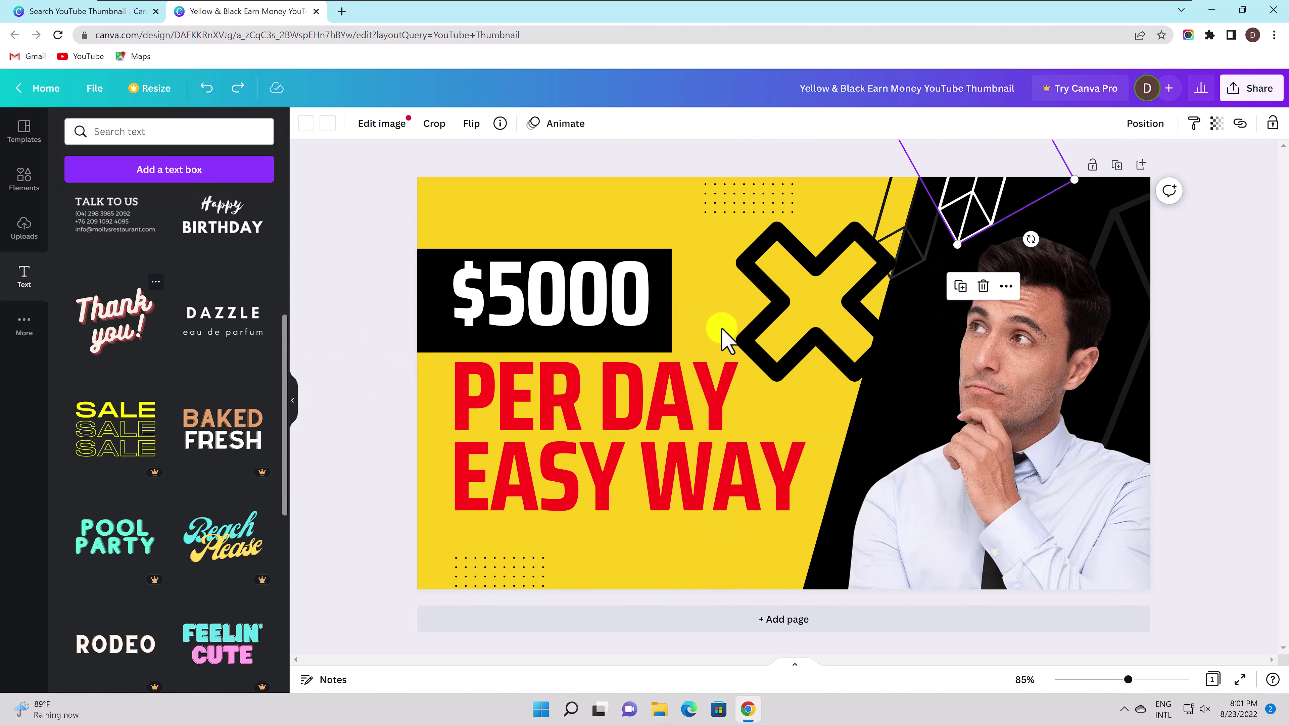
Step: Add the cream 'Thank you!' script combination over the right half and dismiss the ungroup tip
click(86, 325)
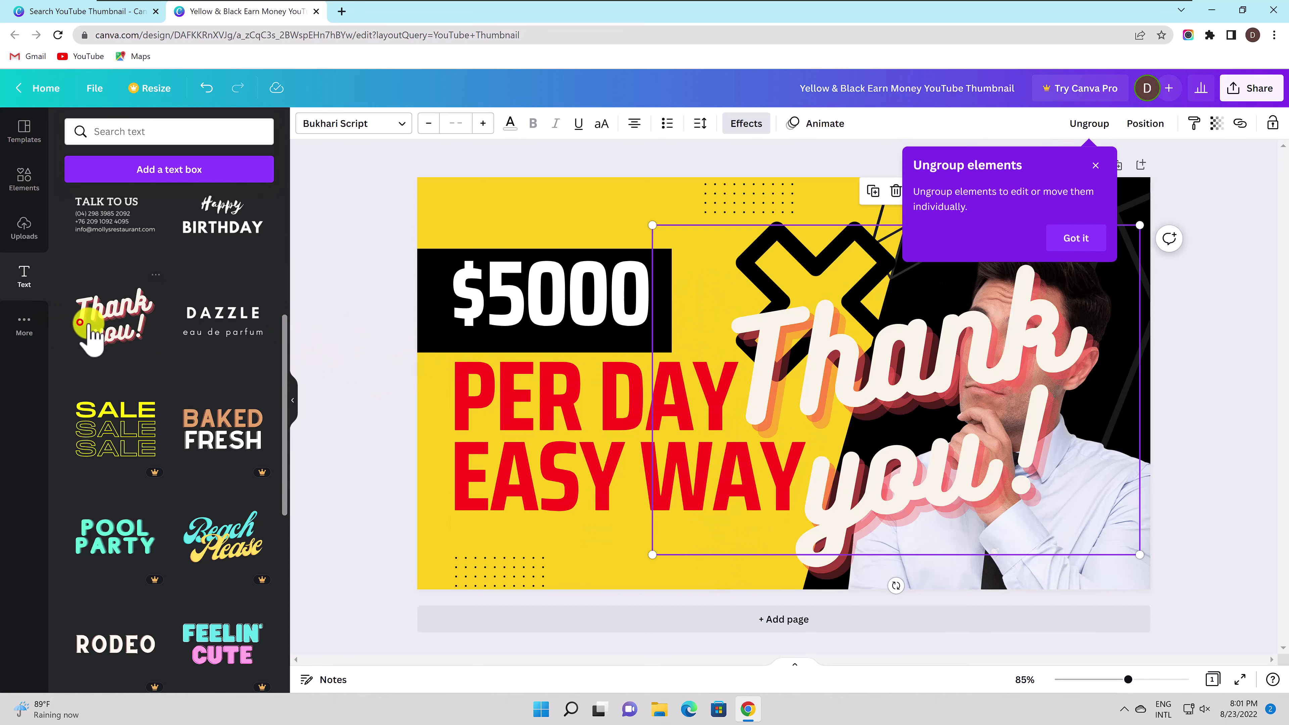
click(1057, 232)
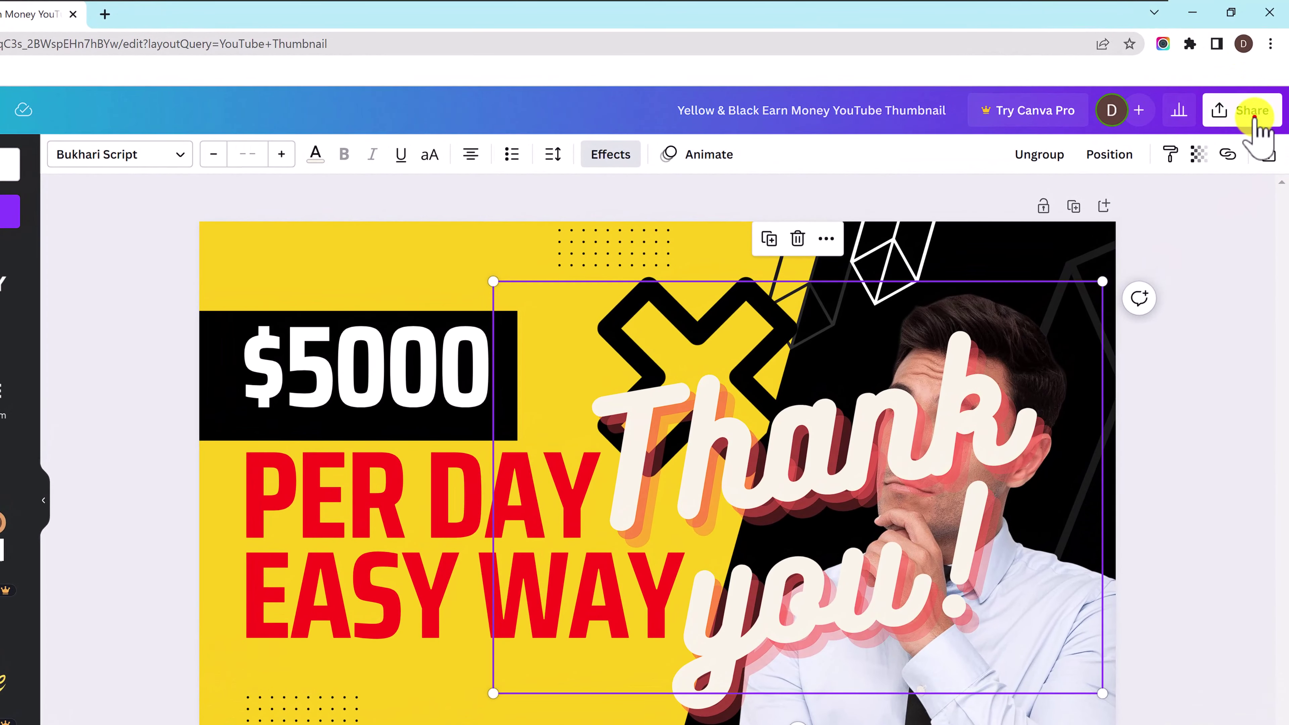
Step: Download the thumbnail as a 1280 × 720 PNG into the Downloads folder
click(1252, 113)
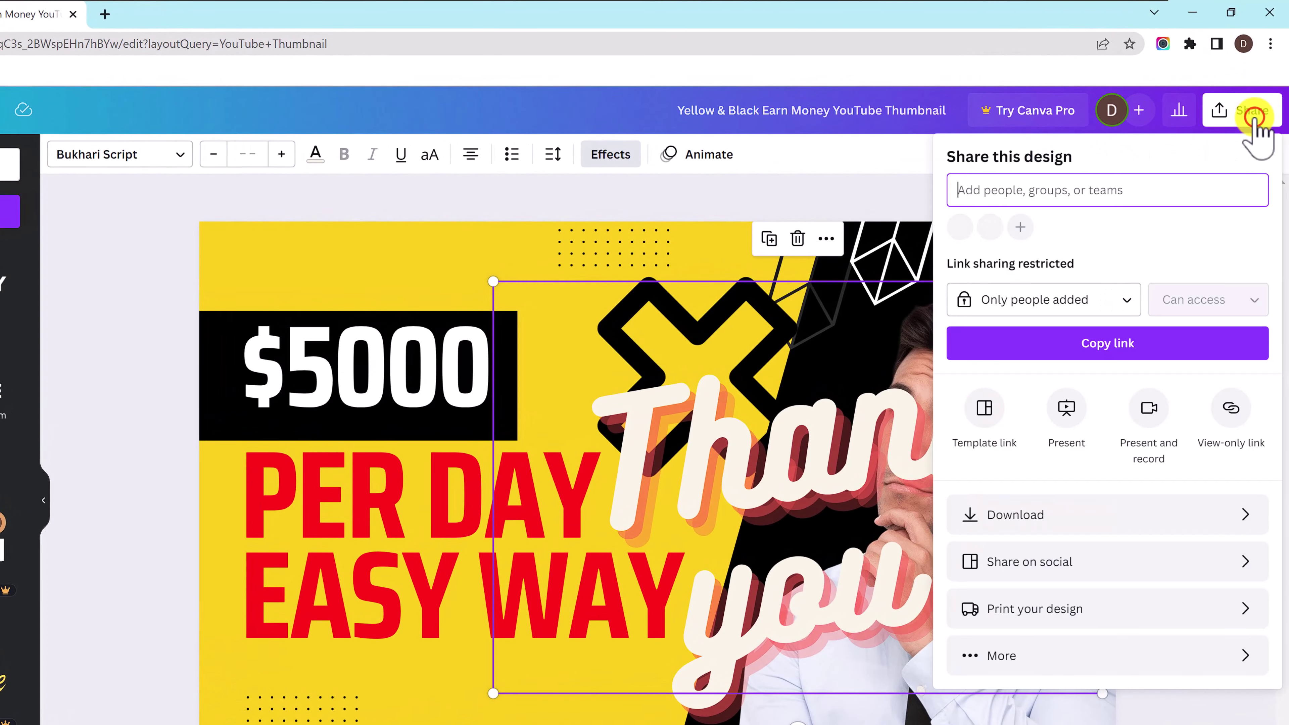
click(1027, 520)
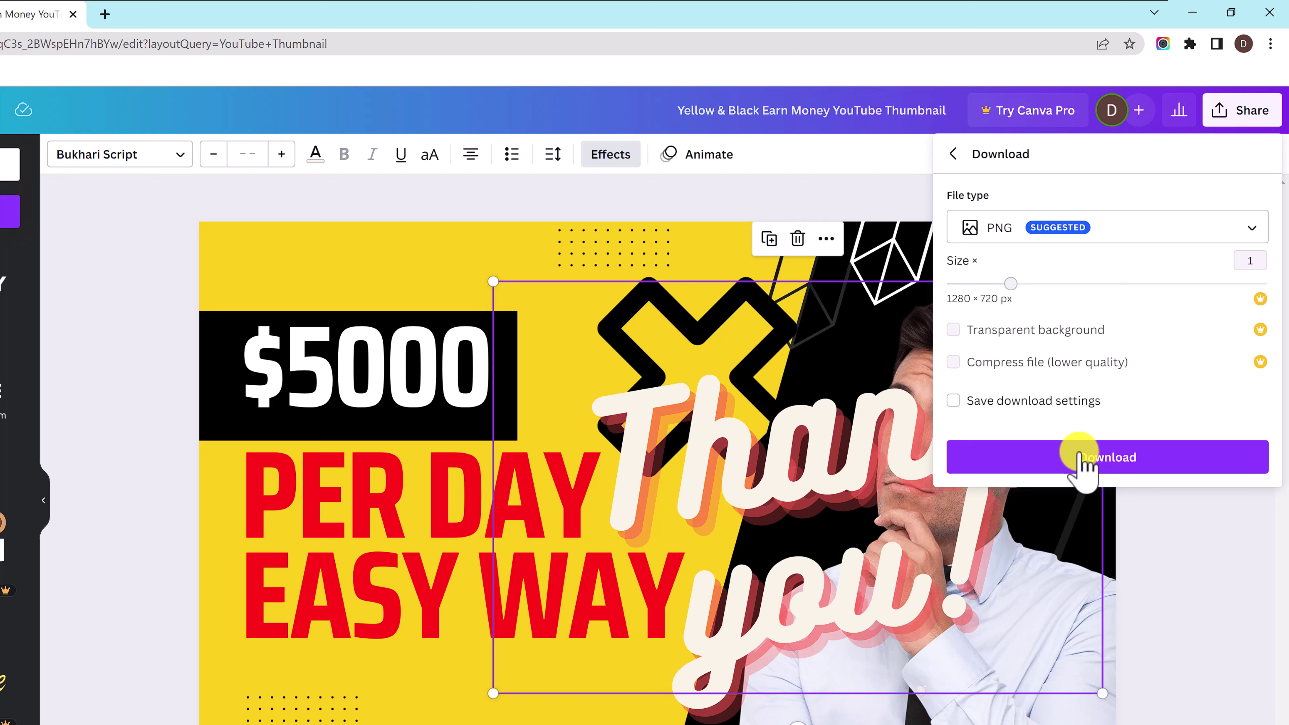
click(1083, 457)
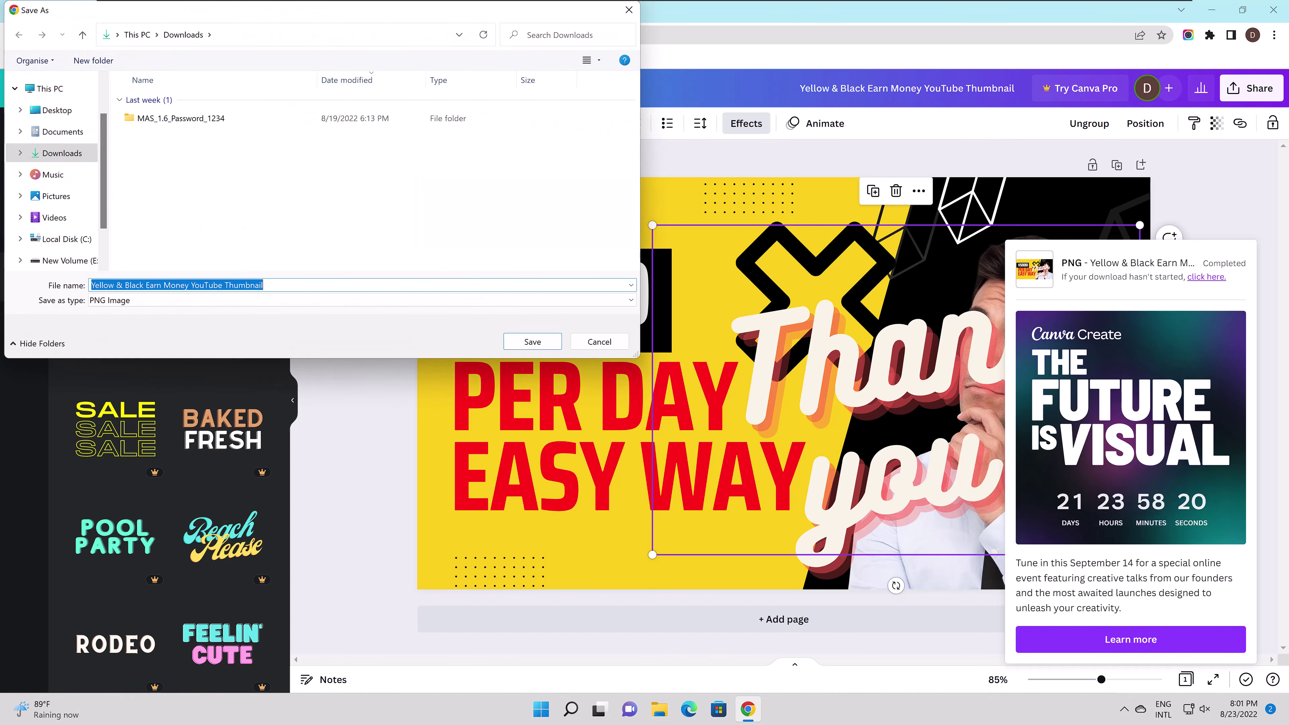
click(540, 343)
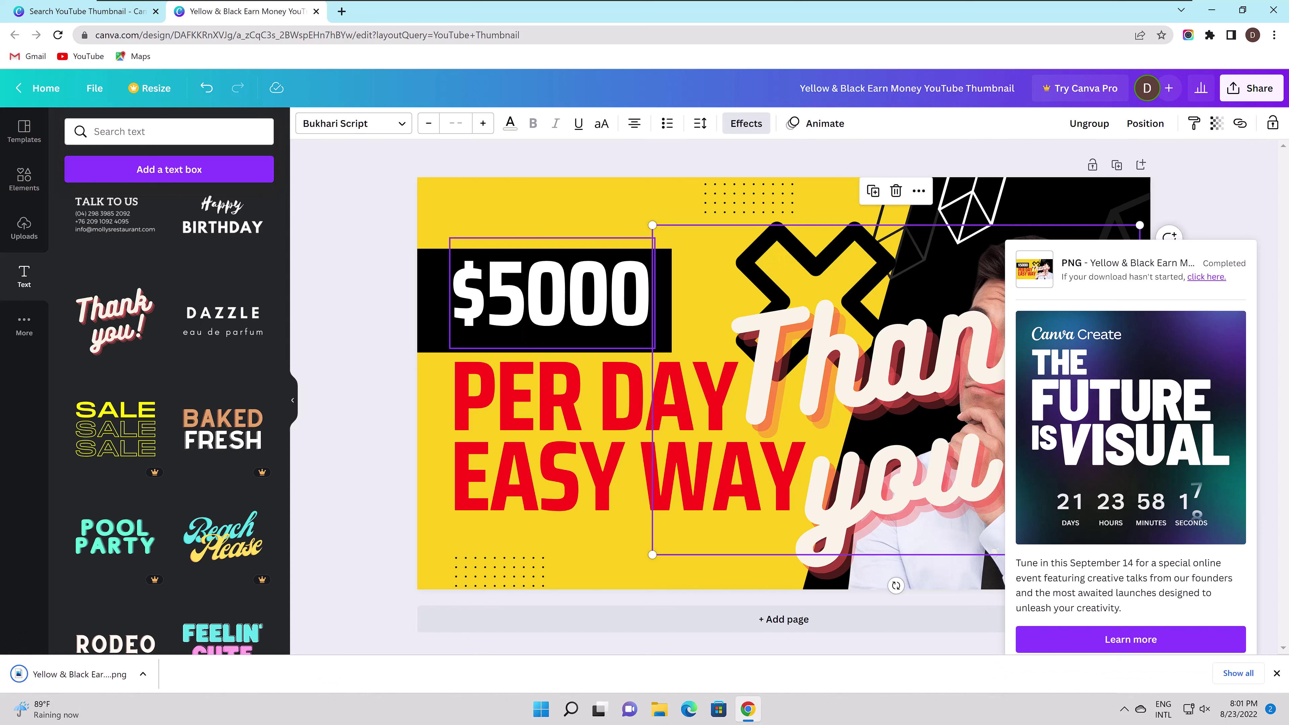
Step: Go from the editor to Canva Home, then Projects, where the Yellow & Black Earn Money YouTube Thumbnail is listed
click(38, 88)
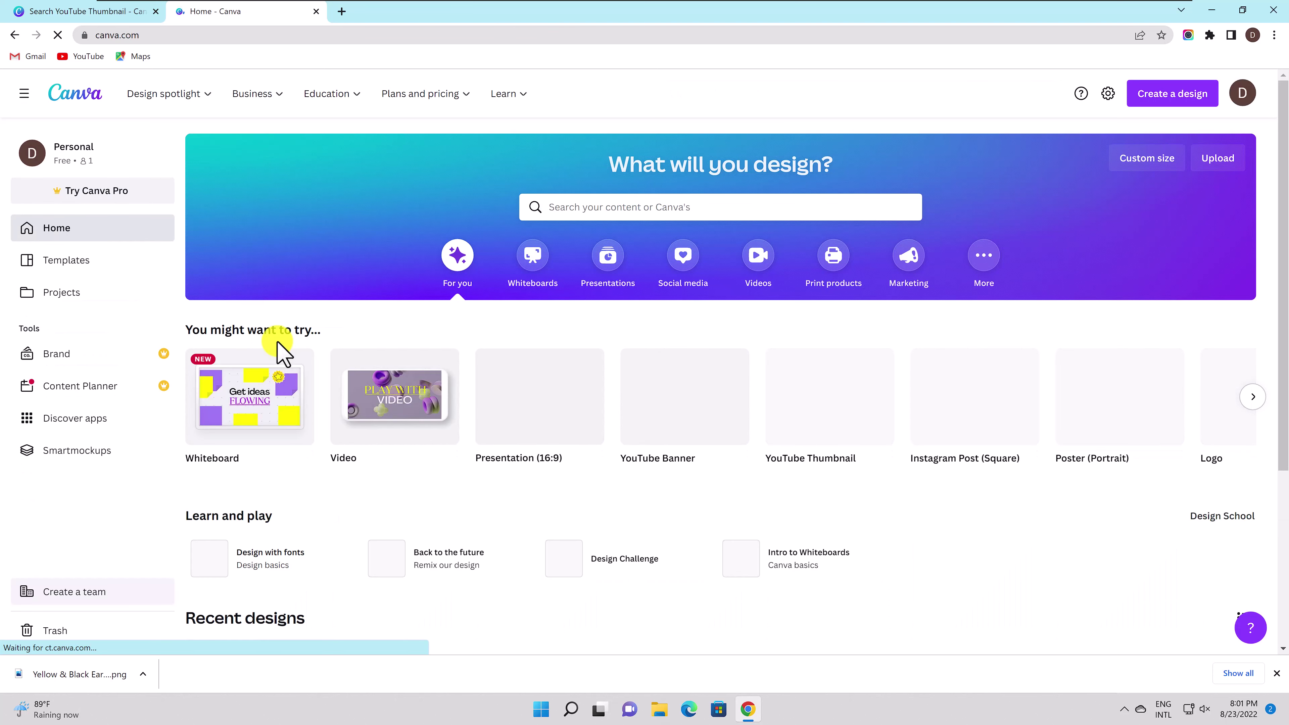
click(88, 296)
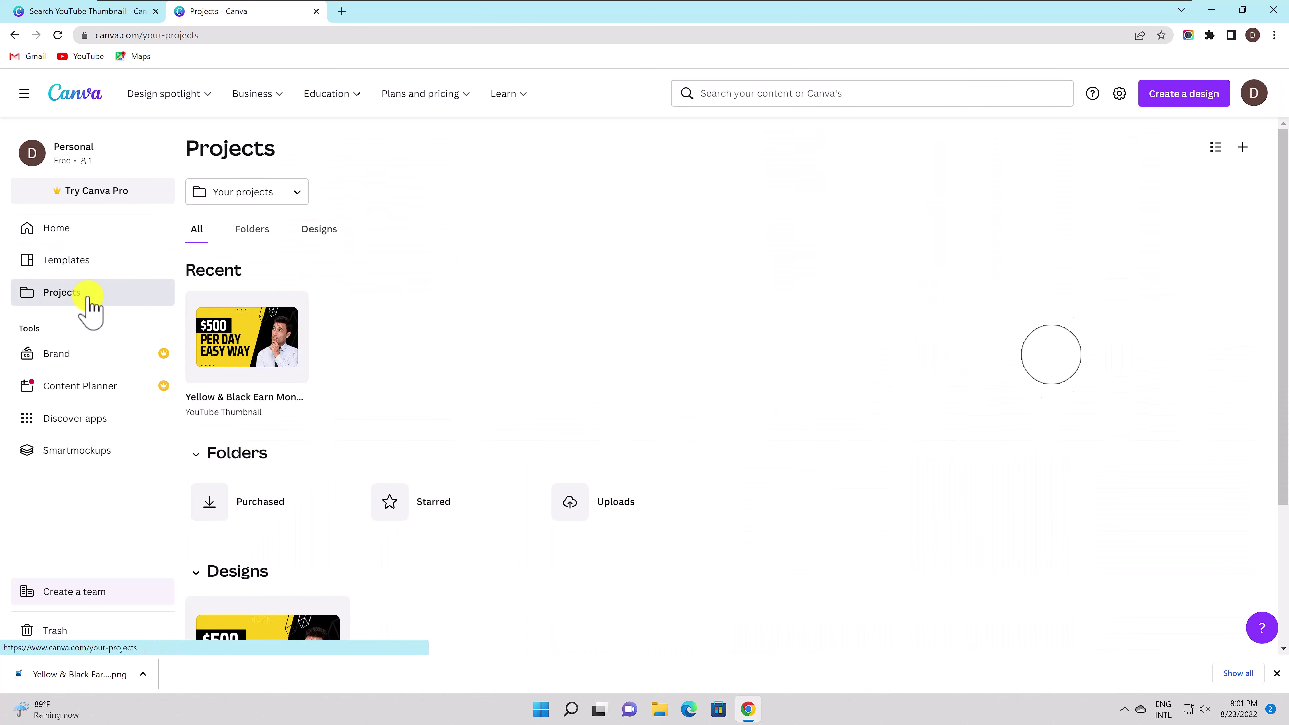